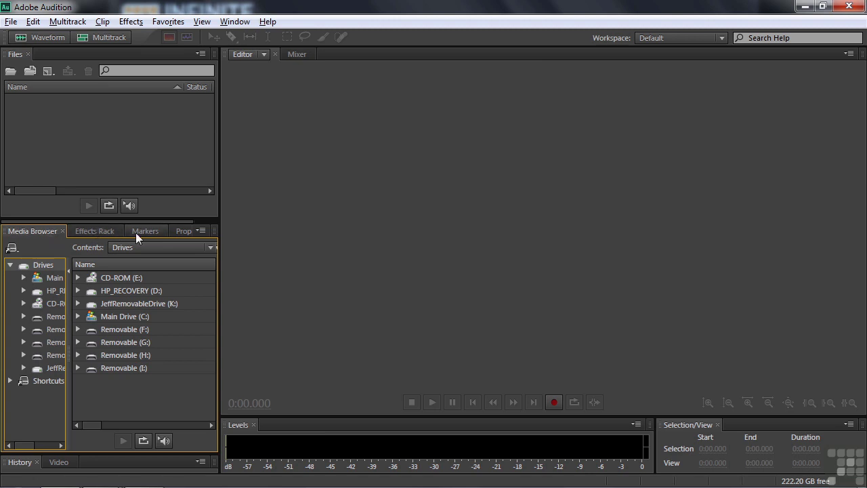
Widen the Files and Media Browser panels by dragging their divider to the right
left_click(235, 24)
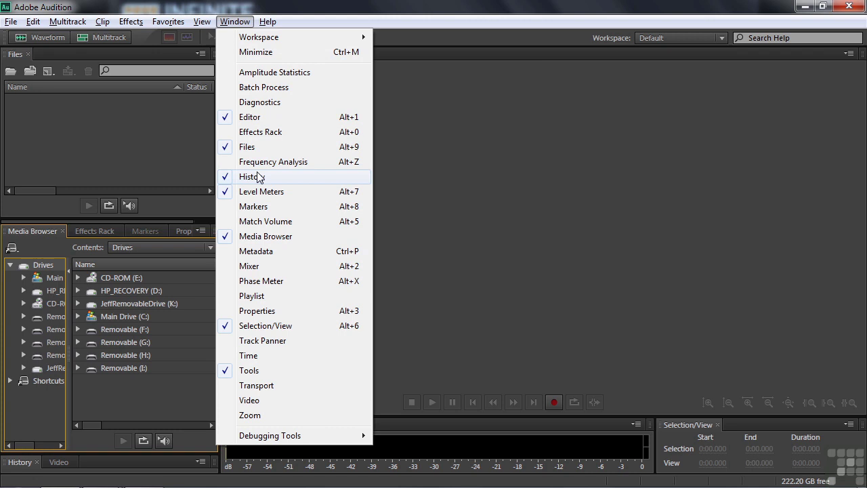
left_click(56, 240)
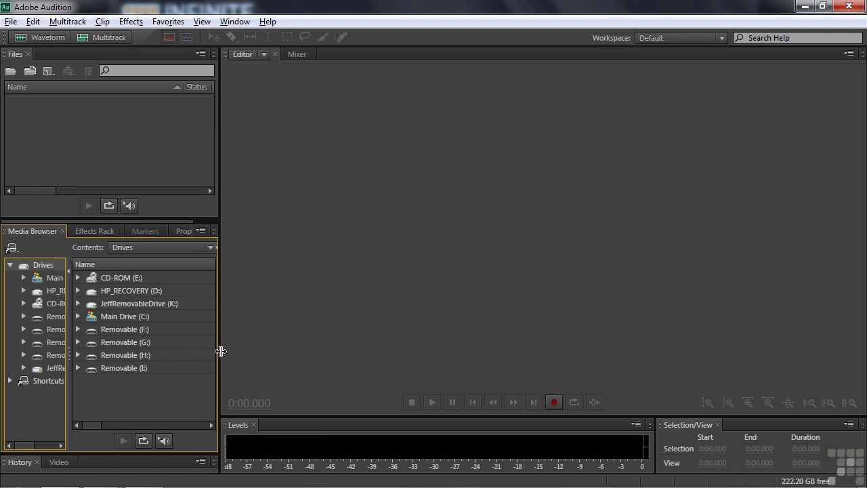
left_click_drag(220, 351, 257, 356)
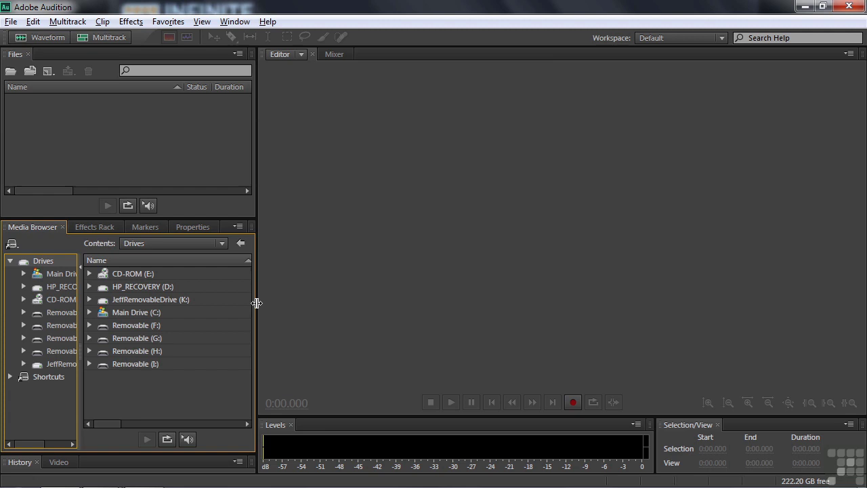
left_click_drag(256, 303, 293, 323)
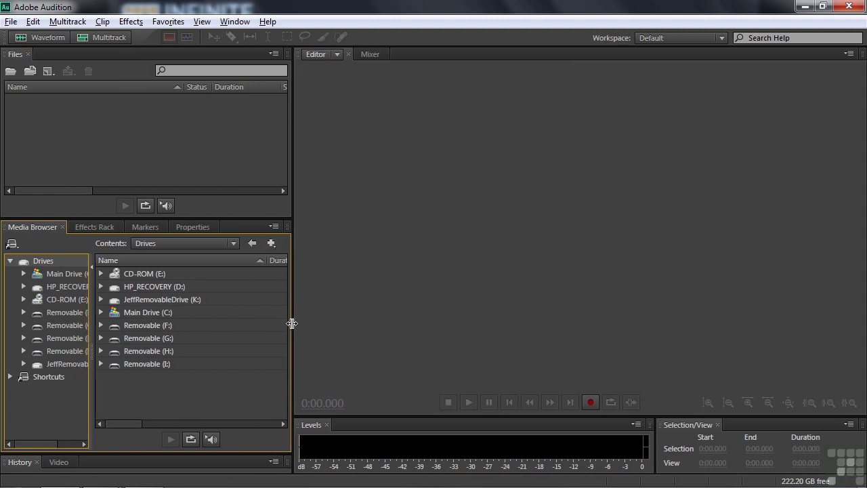
left_click_drag(291, 323, 321, 333)
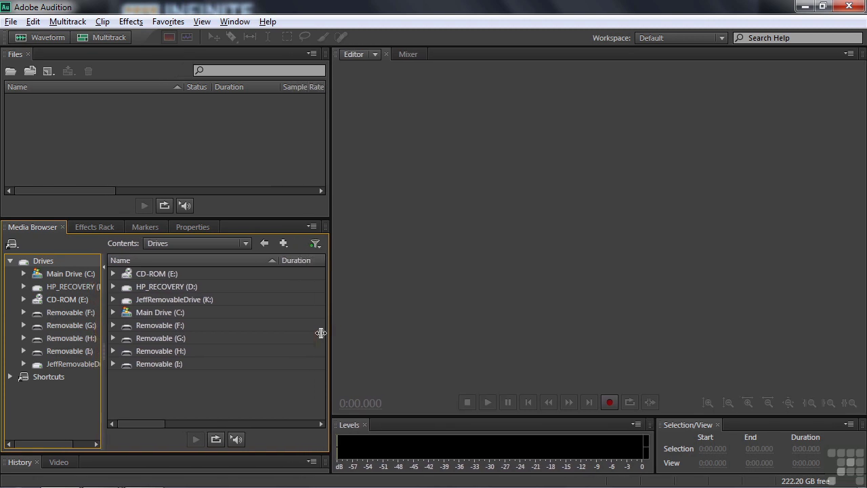
Confirm the Filter stays on All Supported Media, then resize the panels to give the Editor room
left_click(321, 246)
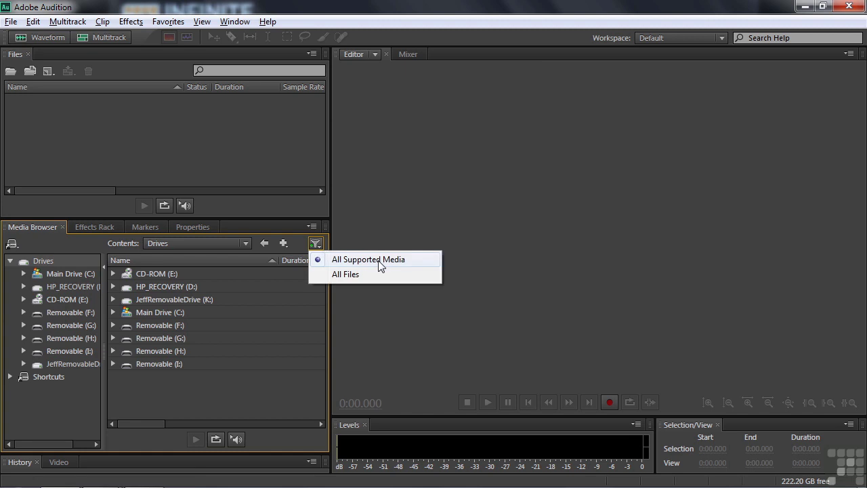
left_click(326, 303)
left_click_drag(338, 309, 459, 323)
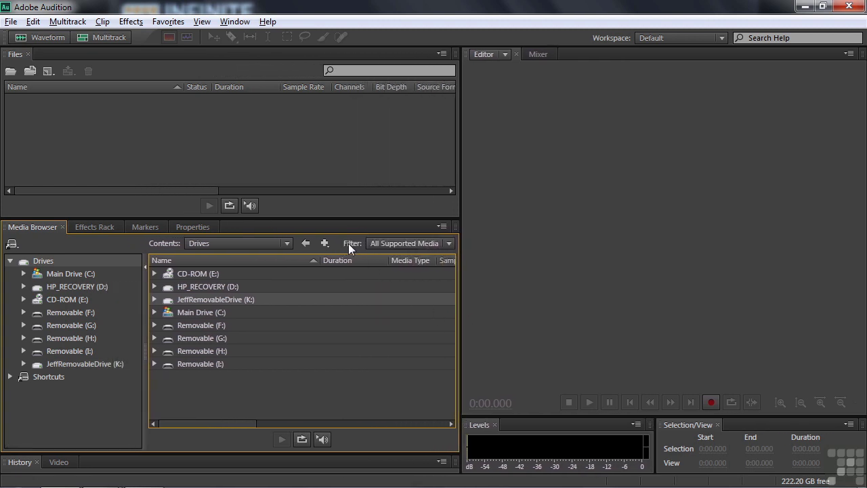
left_click(449, 244)
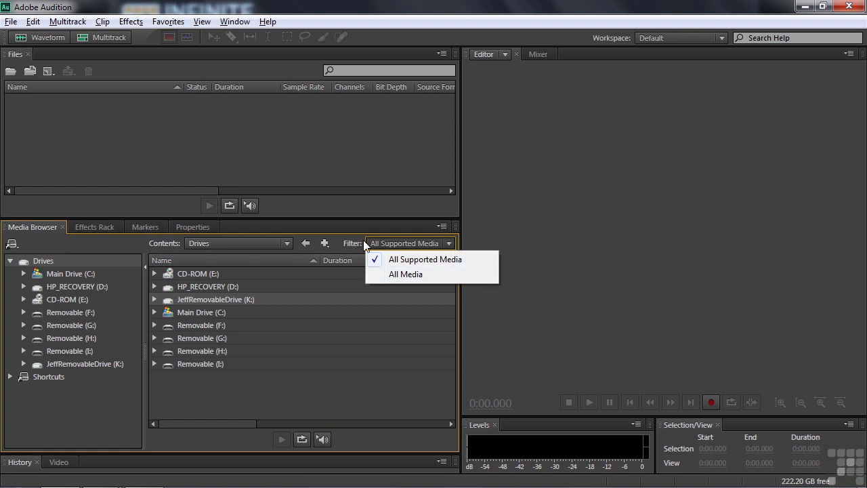
left_click(460, 329)
left_click_drag(460, 329, 318, 326)
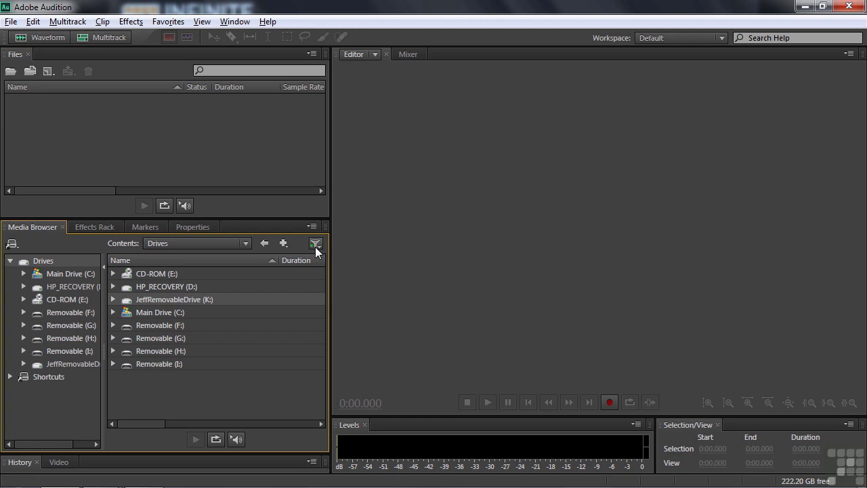
left_click_drag(331, 264, 314, 273)
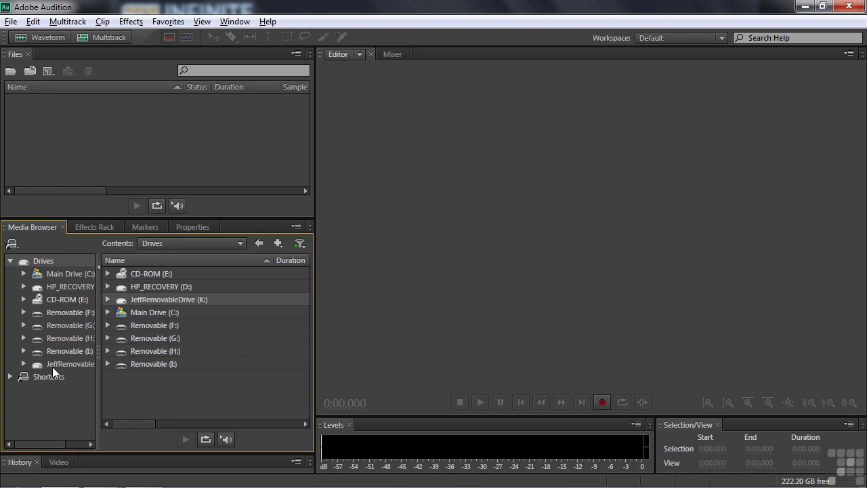
Expand Main Drive (C:) > InfiniteSkills-assets > Audition in the tree and show Working Files
left_click(24, 274)
left_click(36, 287)
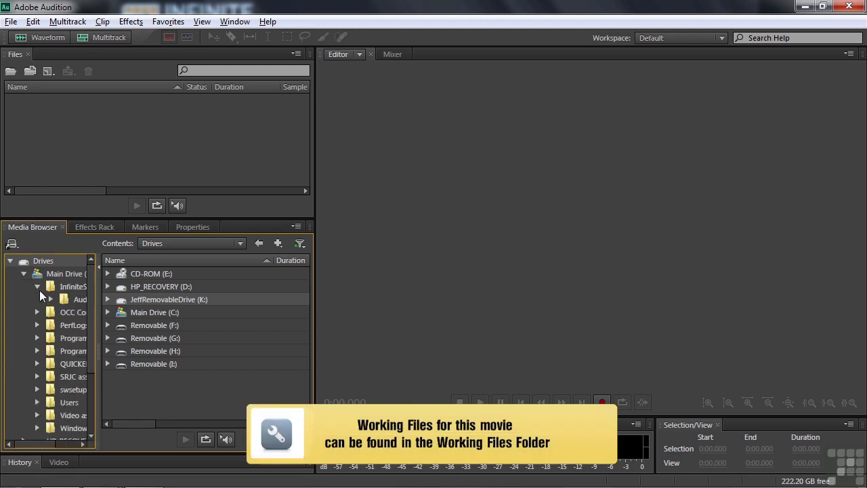
left_click(50, 299)
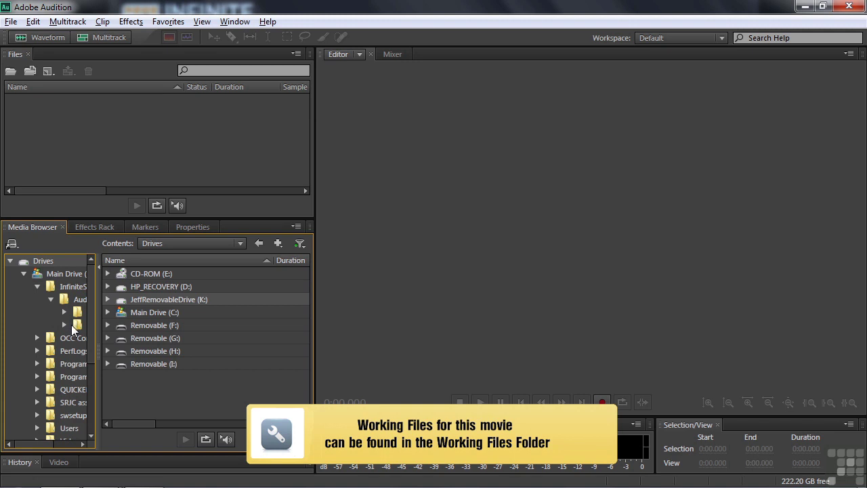
left_click_drag(98, 327, 115, 330)
left_click(93, 325)
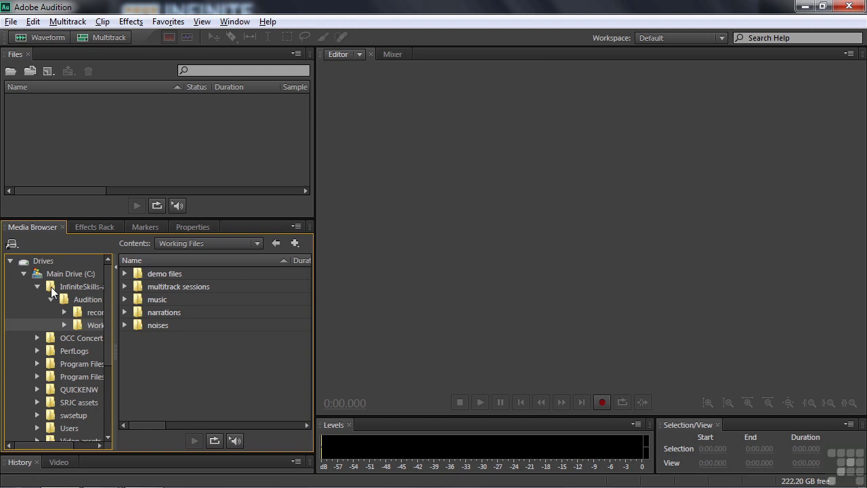
left_click(257, 244)
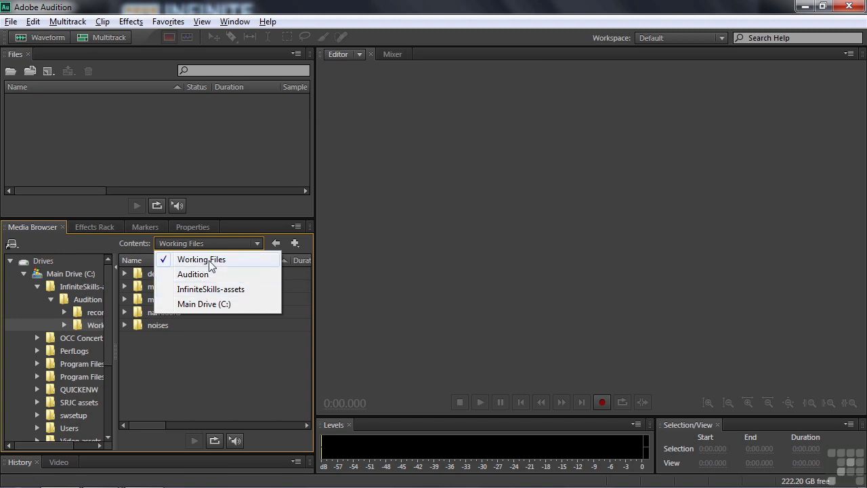
left_click(258, 244)
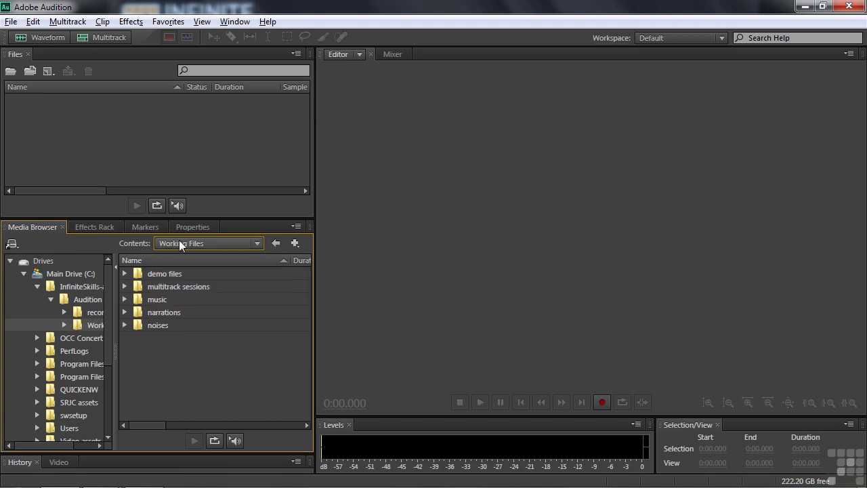
Browse again from Main Drive (C:) through the file list back into Working Files
left_click(48, 274)
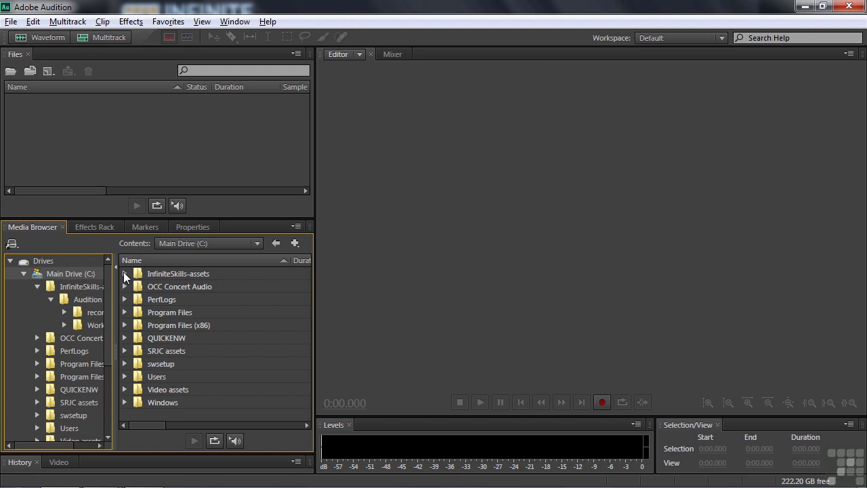
left_click(125, 273)
left_click(138, 285)
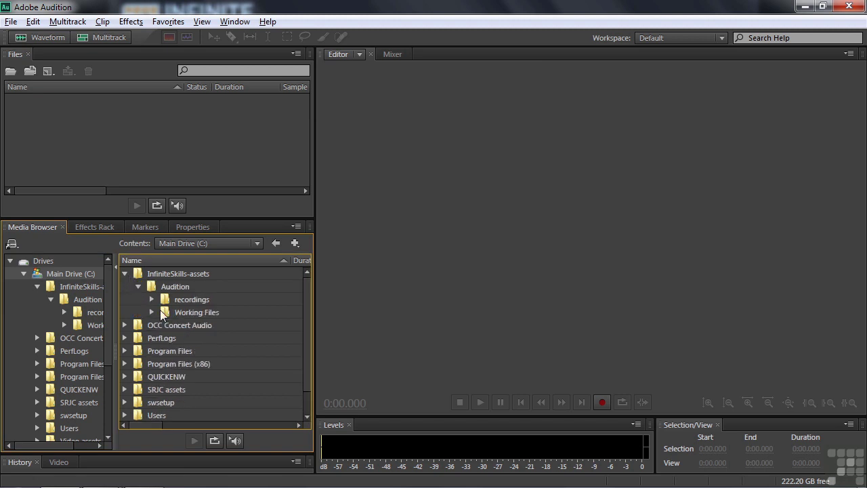
left_click(151, 312)
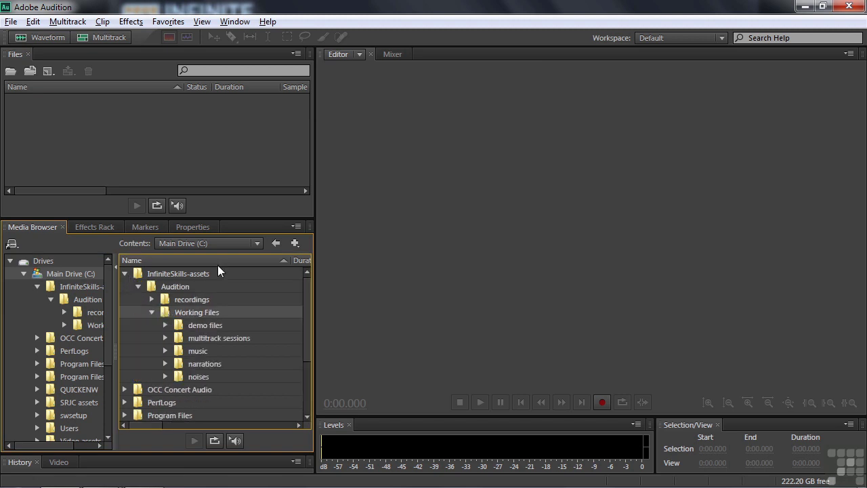
left_click(256, 244)
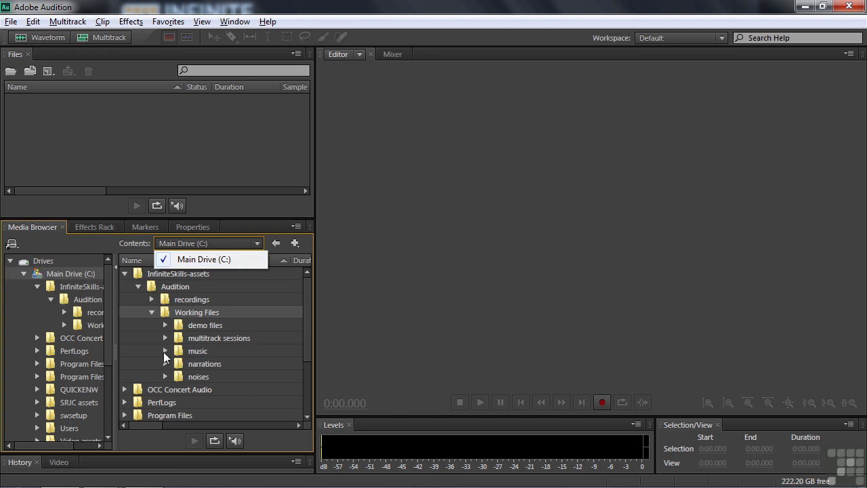
left_click(80, 325)
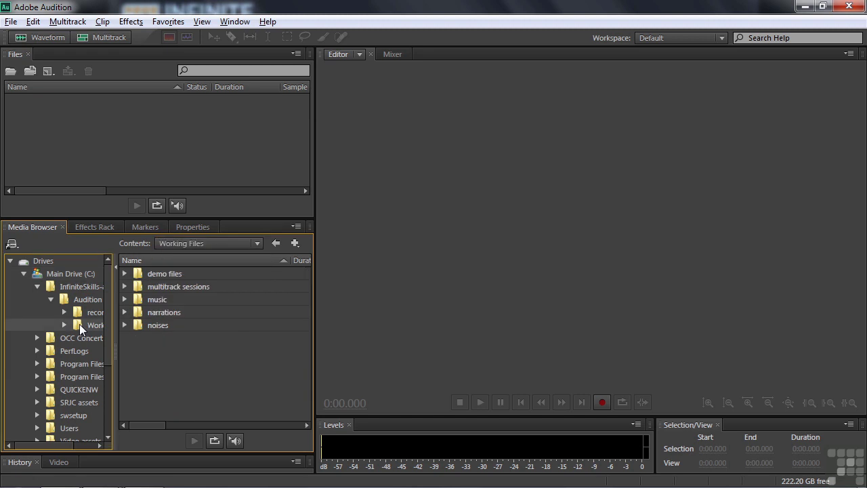
left_click(258, 243)
left_click(233, 260)
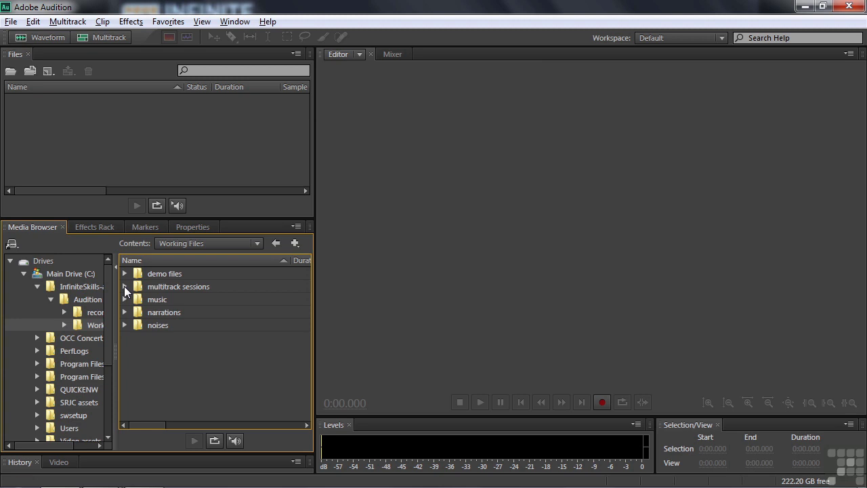
Expand multitrack sessions, add 0404-browser.sesx to Files, close all, then open that session
left_click(124, 286)
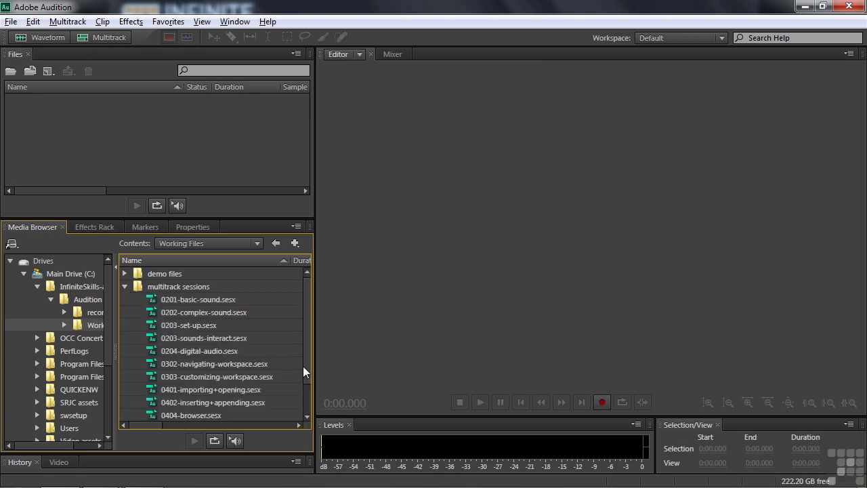
scroll(305, 378, "down", 1)
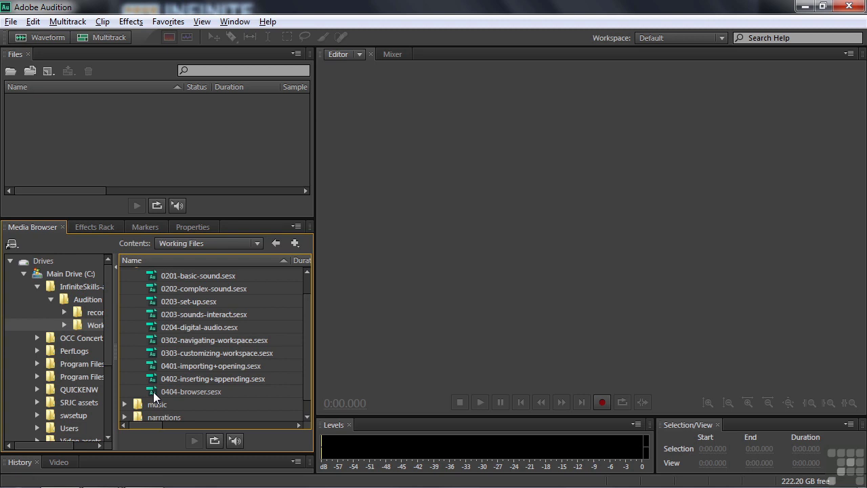
left_click_drag(153, 392, 61, 116)
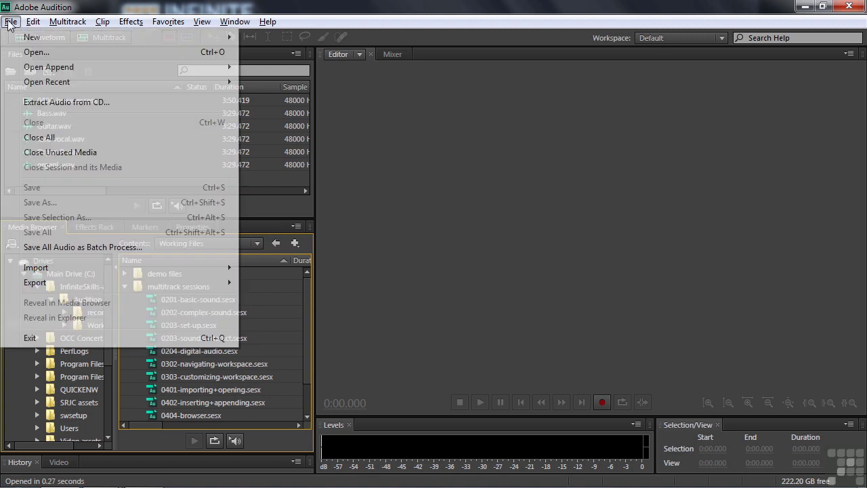
left_click(38, 138)
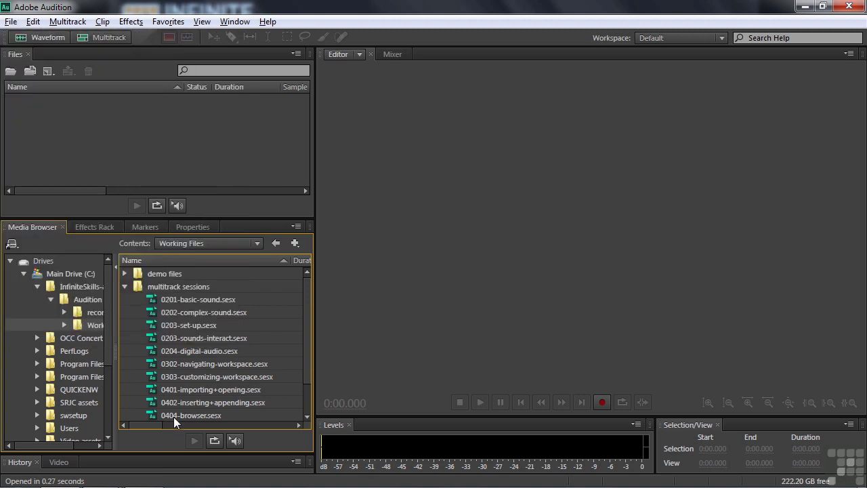
double_click(153, 416)
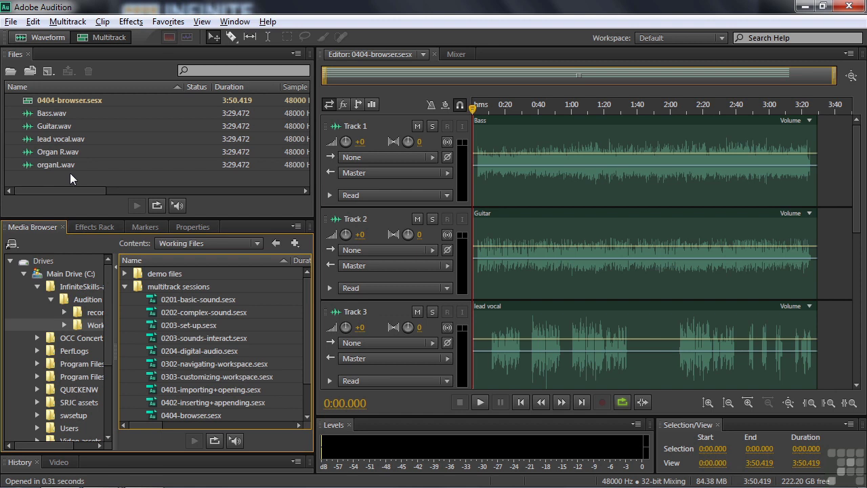
Collapse multitrack sessions, expand music > Just Too Hard to Find, and open lead vox 2.wav
left_click(124, 287)
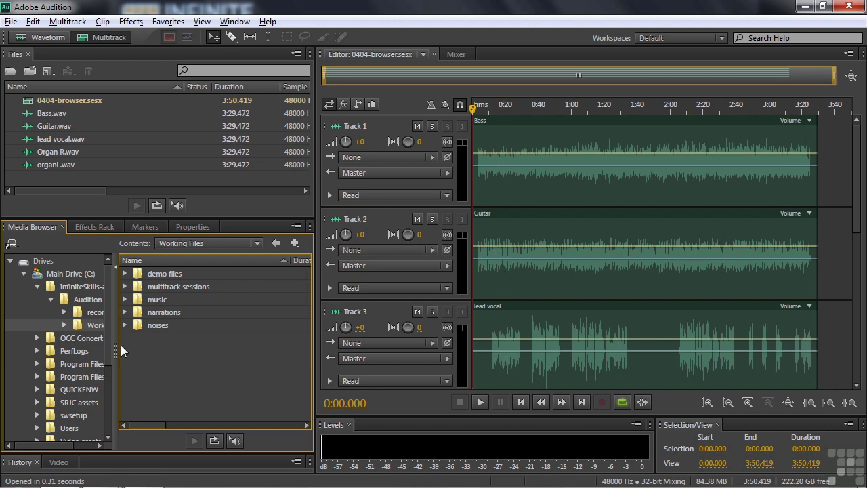
left_click(125, 300)
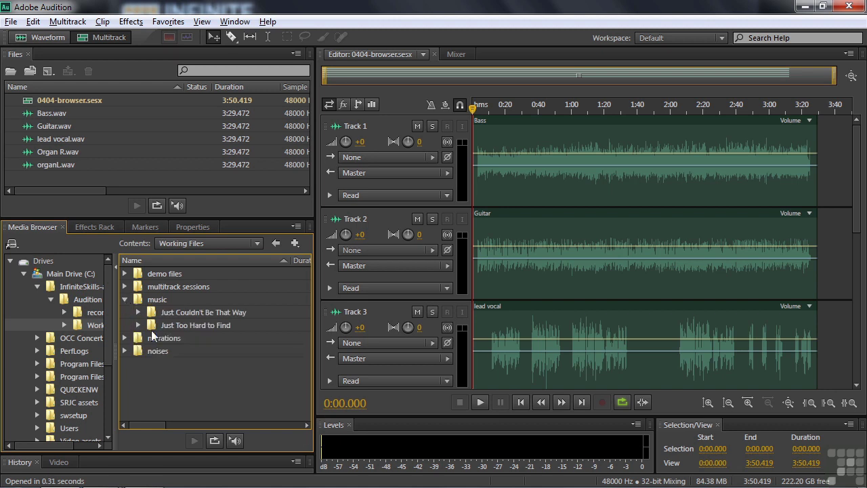
left_click(138, 326)
left_click_drag(306, 312, 319, 372)
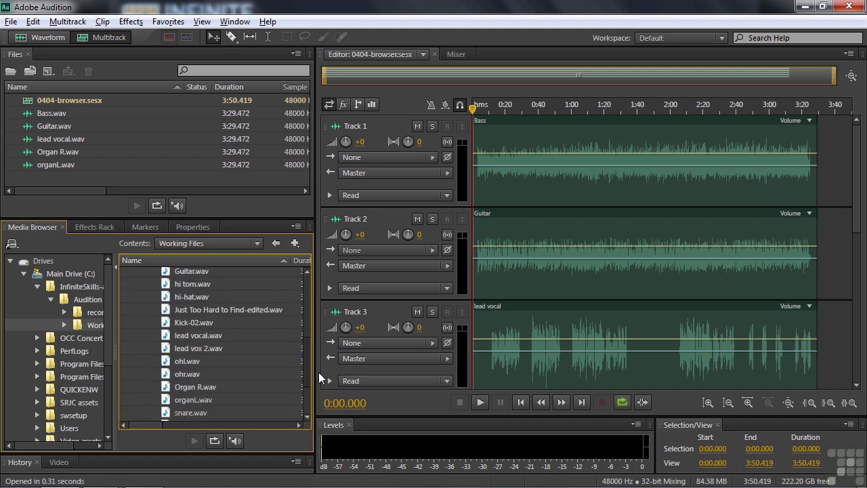
double_click(165, 348)
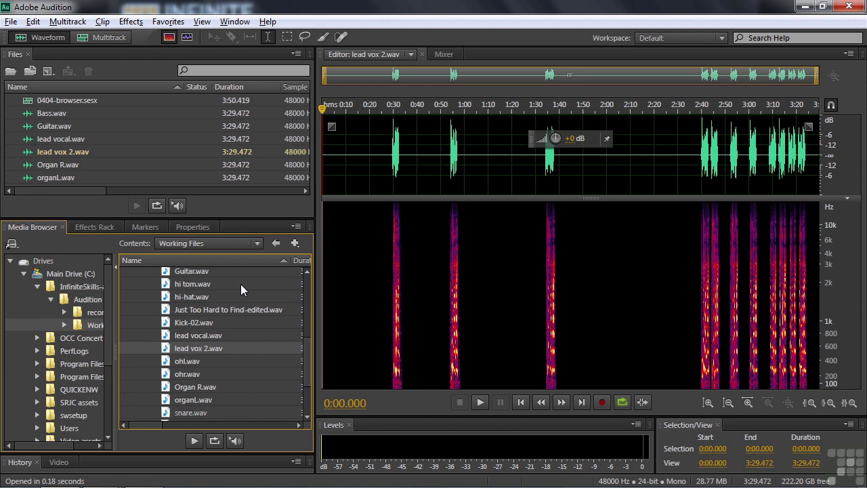
left_click(68, 21)
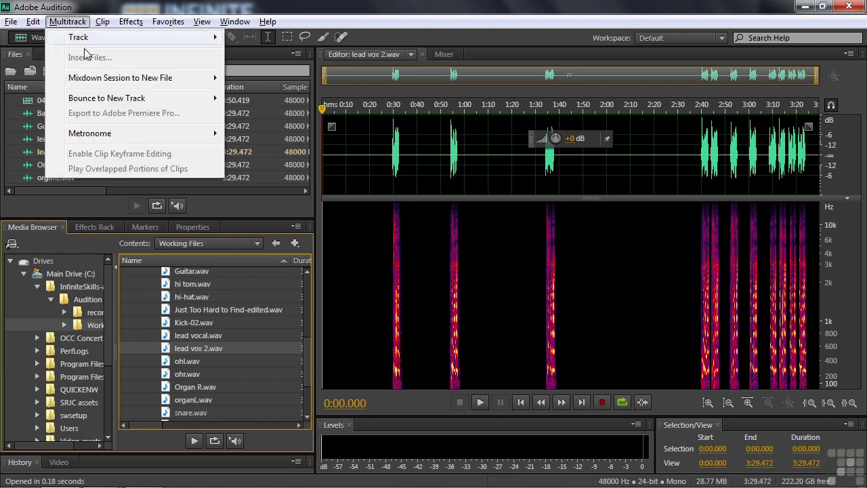
left_click(226, 49)
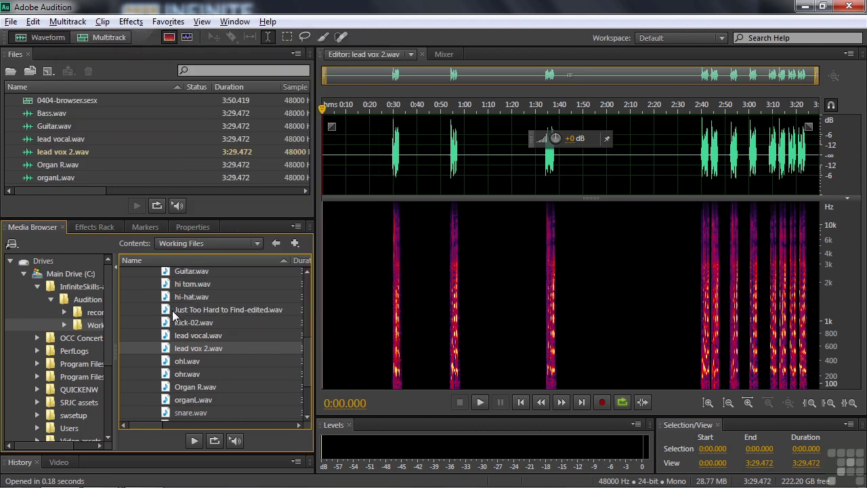
scroll(303, 353, "up", 3)
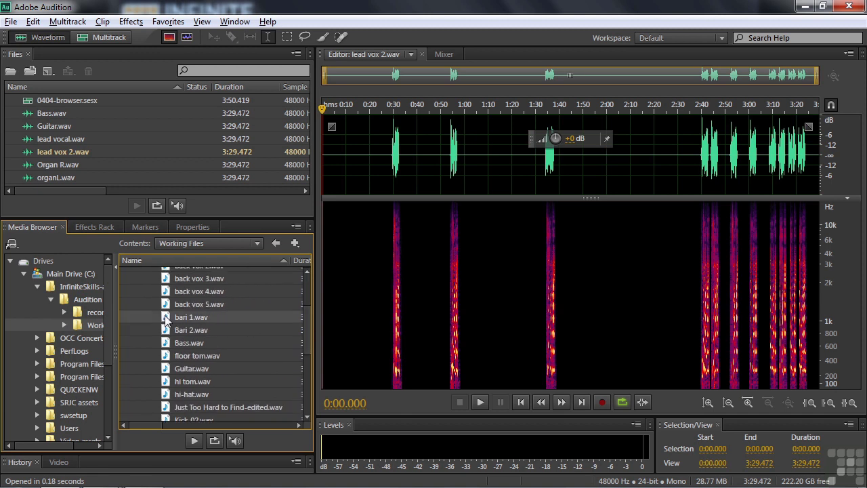
Switch the Editor to 0404-browser.sesx and scroll its tracks down to Track 6
left_click(411, 55)
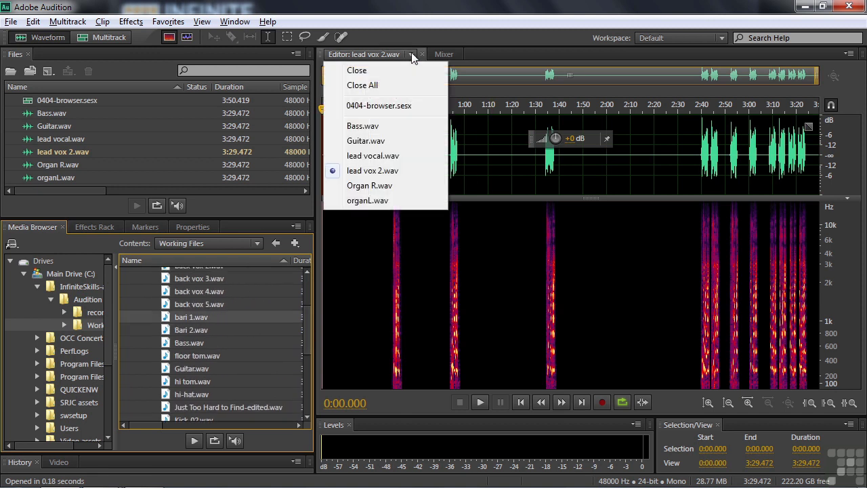
left_click(378, 105)
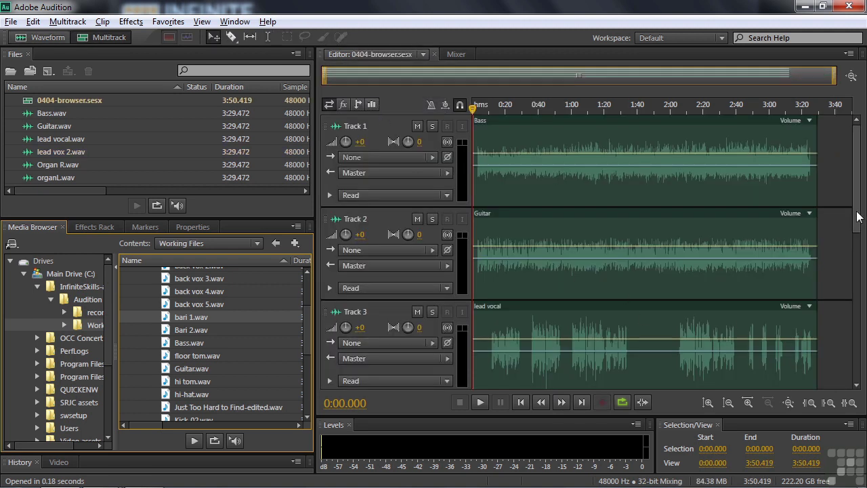
left_click_drag(858, 220, 856, 338)
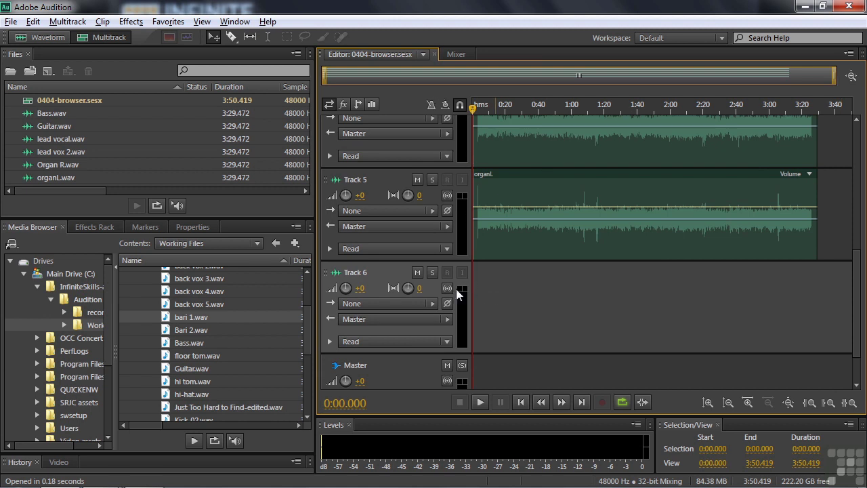
Insert bari 1.wav into the 0404-browser session as a clip on Track 6
right_click(167, 321)
mouse_move(213, 350)
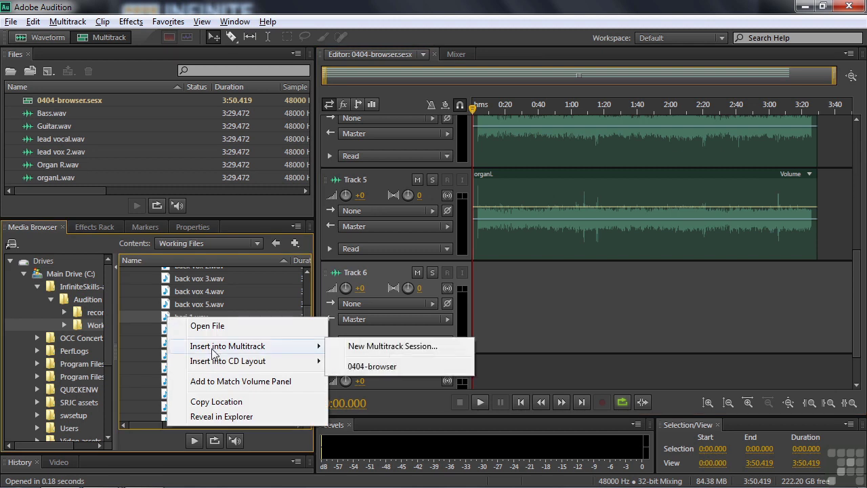
left_click(402, 367)
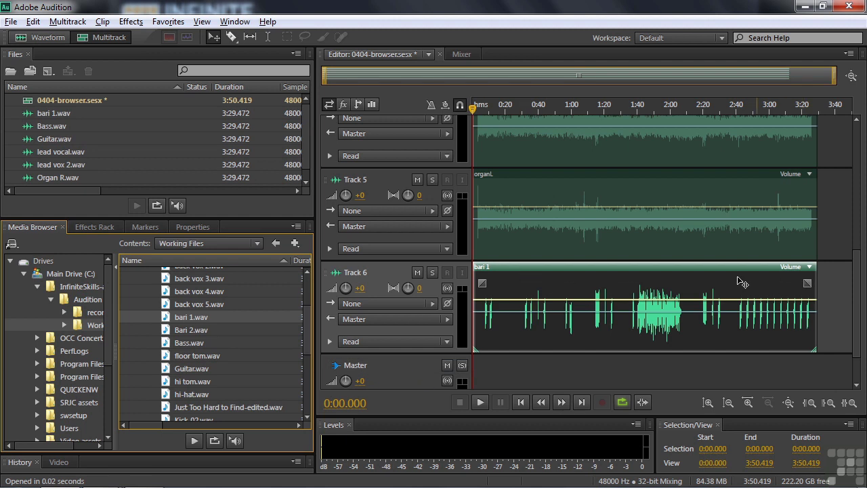
left_click(171, 330)
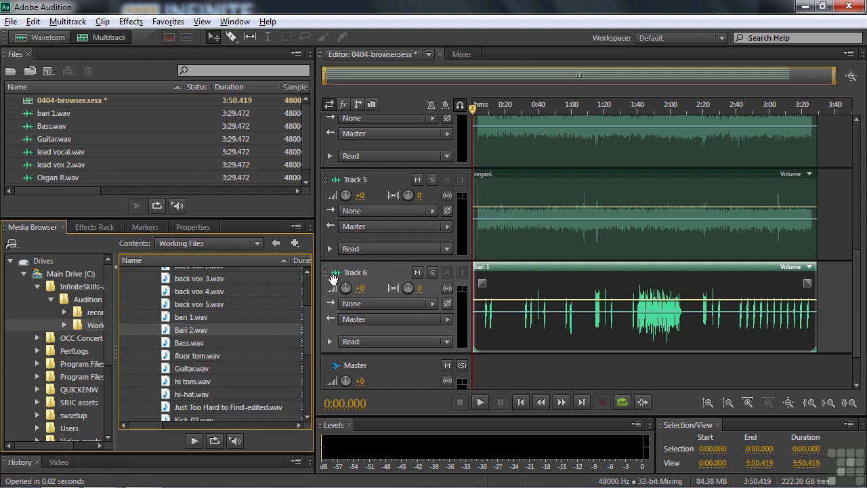
Use Insert into Multitrack > 0404-browser on Bari 2.wav, creating Track 7
right_click(166, 330)
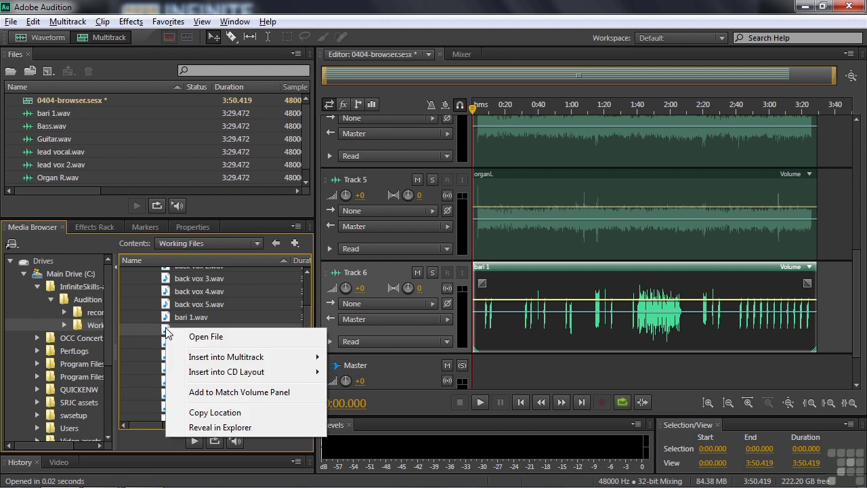
mouse_move(226, 357)
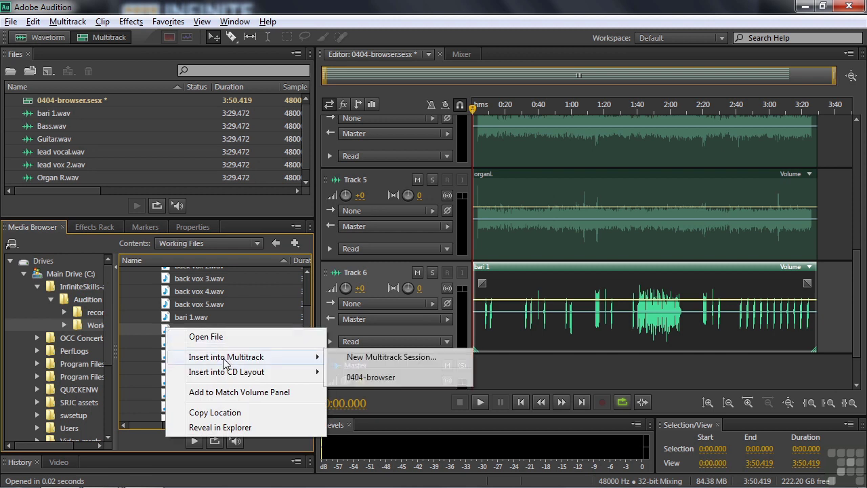
left_click(397, 378)
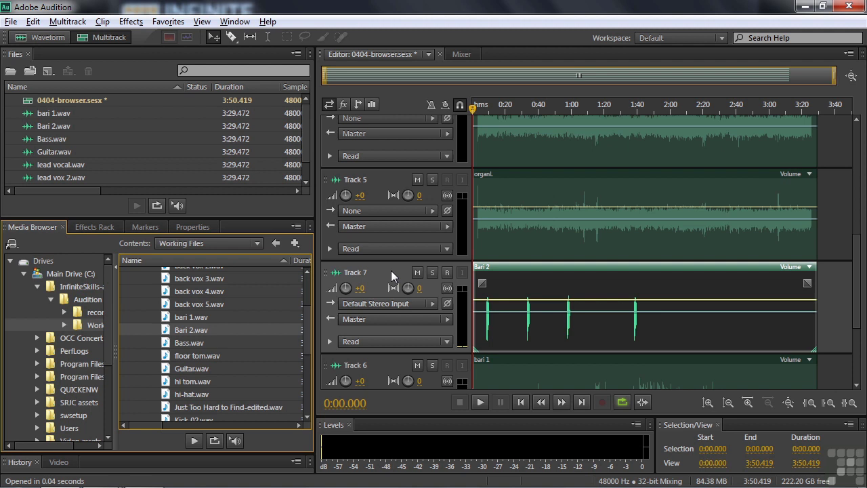
scroll(855, 310, "down", 3)
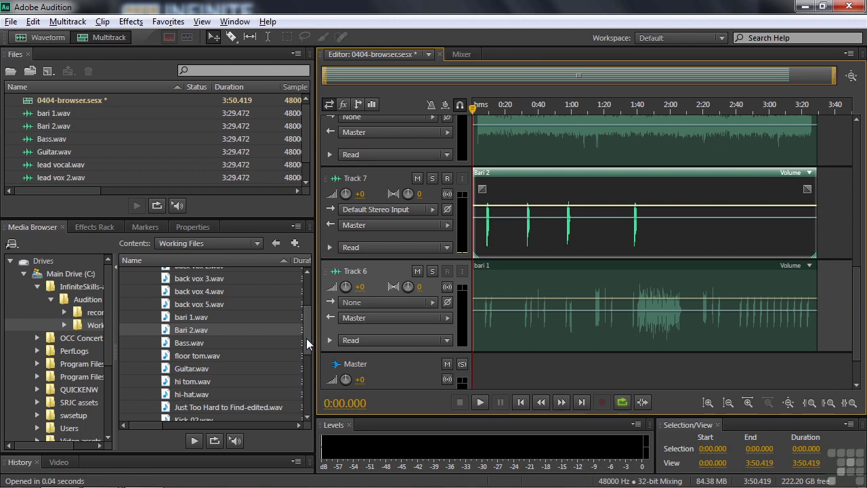
Scroll to the top, expand demo files, and widen the left panels to reveal durations
scroll(303, 302, "up", 2)
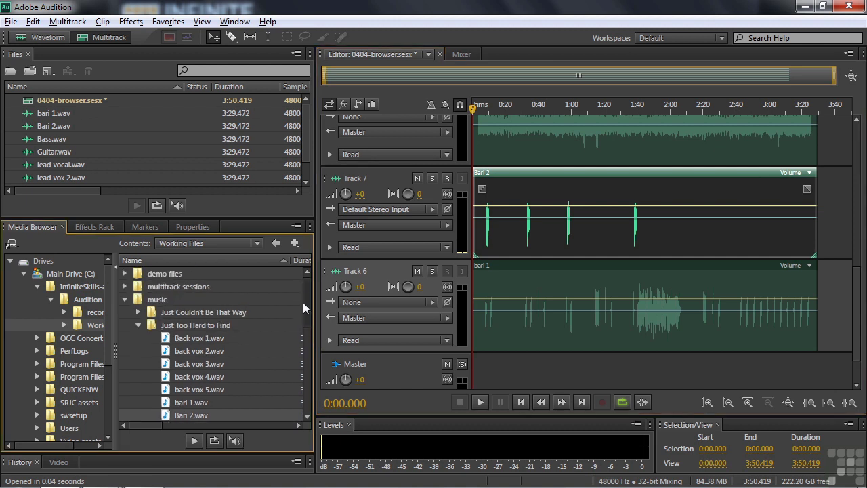
left_click(126, 273)
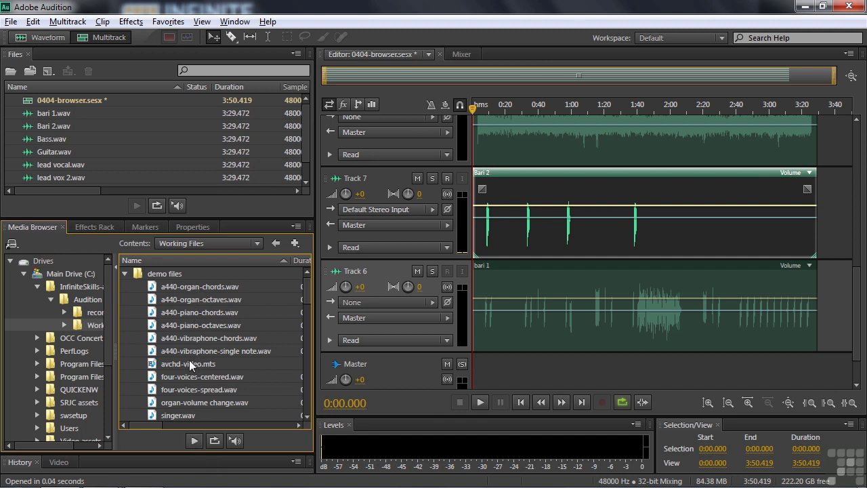
left_click_drag(315, 374, 395, 367)
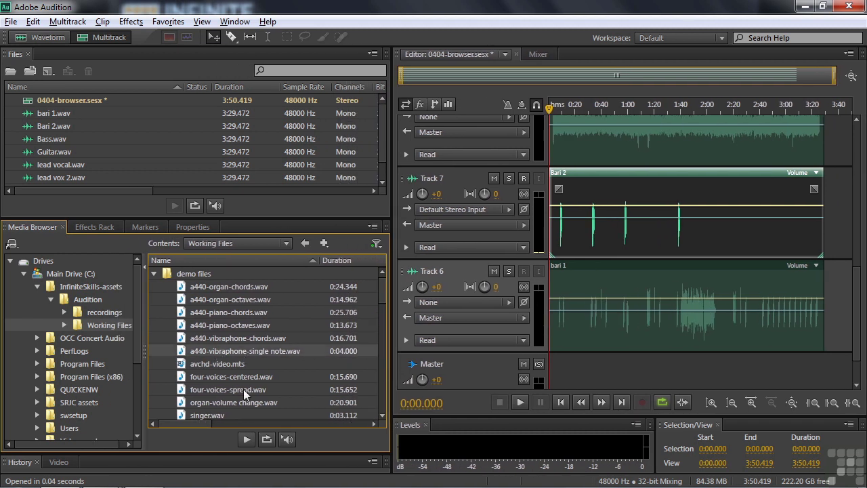
Preview both a440-vibraphone files, then play and stop four-voices-centered.wav
left_click(246, 440)
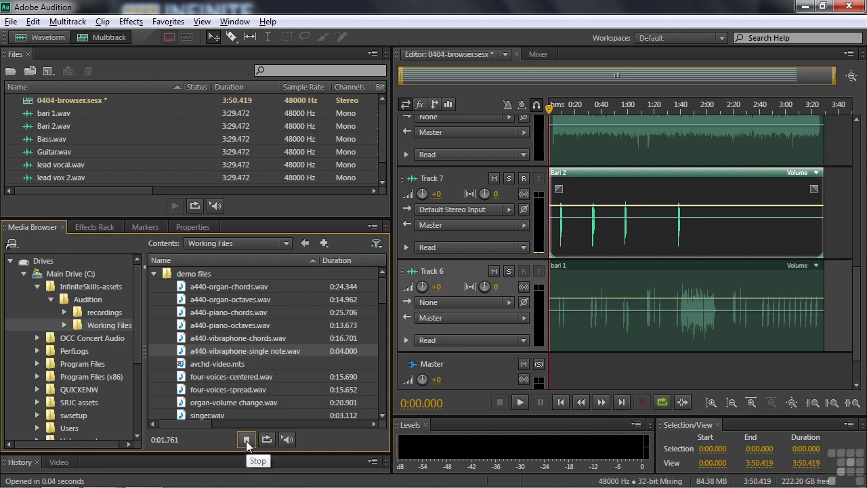
left_click(246, 440)
left_click(210, 339)
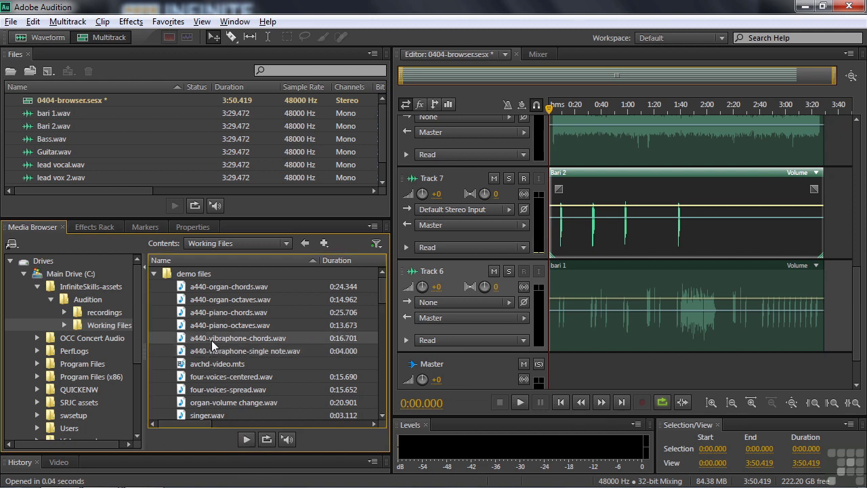
left_click(245, 440)
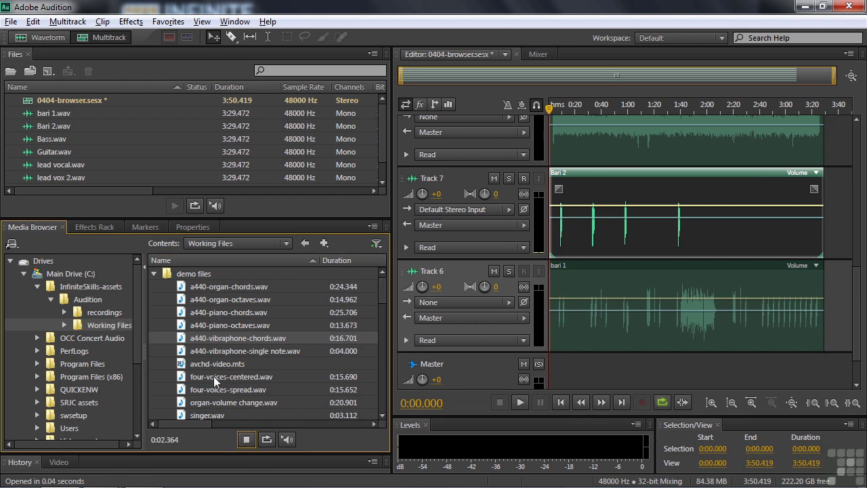
left_click(212, 377)
left_click(247, 440)
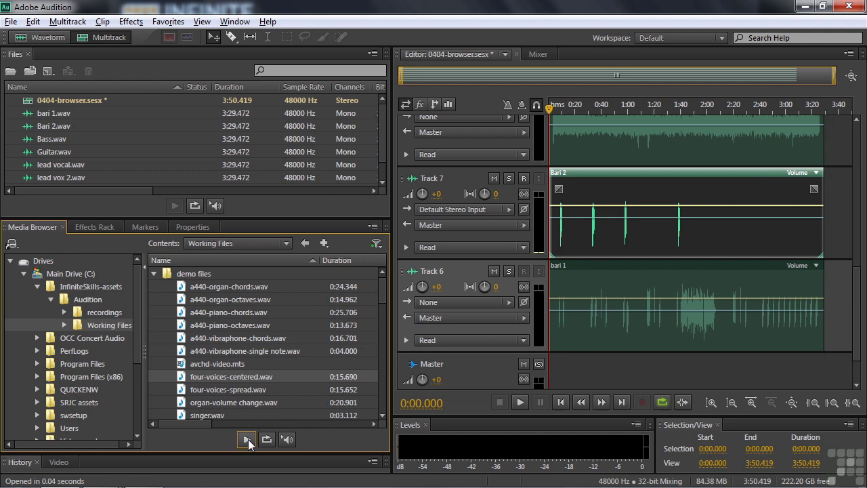
left_click(247, 439)
left_click(246, 439)
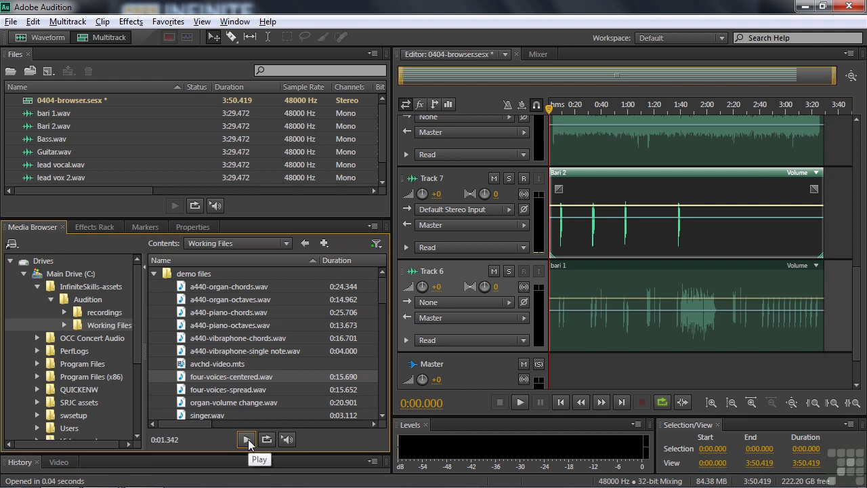
Turn on preview looping and loop a440-vibraphone-single note.wav, stopping it before the end
left_click(266, 440)
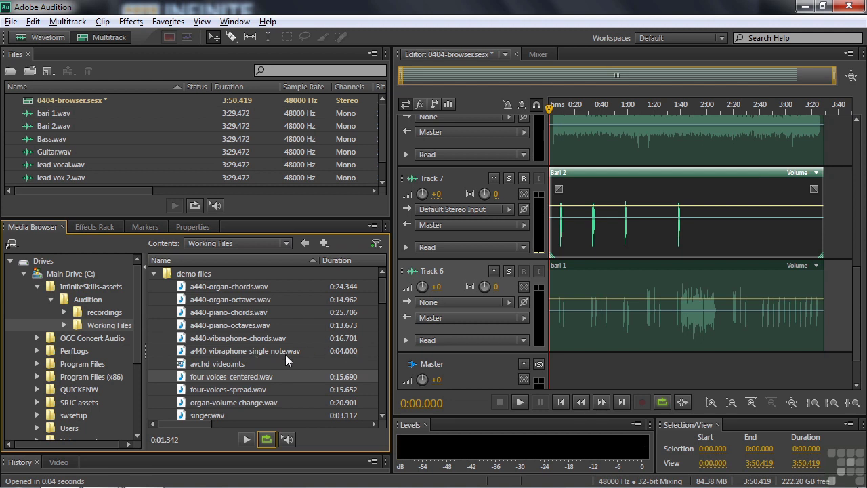
left_click(191, 353)
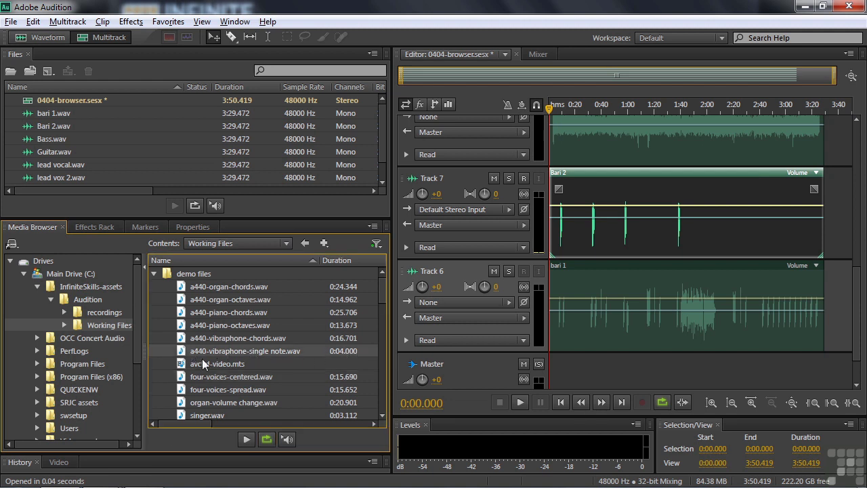
left_click(246, 439)
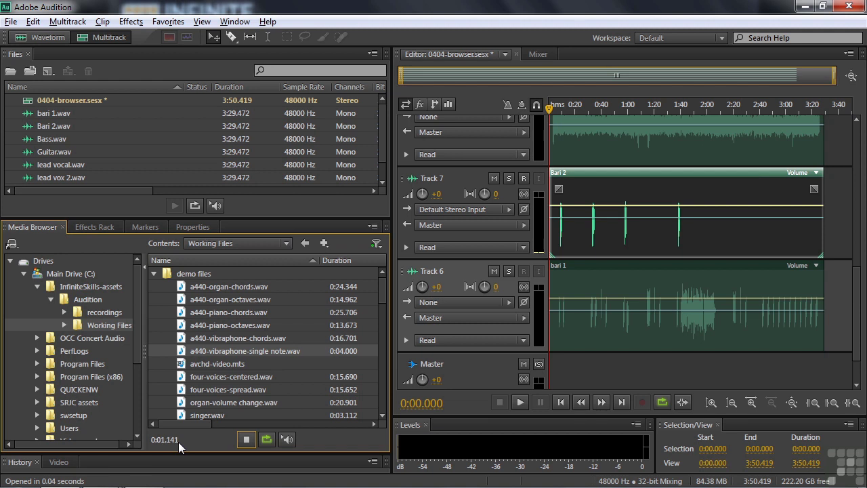
left_click(247, 439)
Enable Auto-Play and audition four-voices-centered, four-voices-spread, a440-piano-octaves, a440-vibraphone and organ-volume change
left_click(288, 438)
left_click(183, 379)
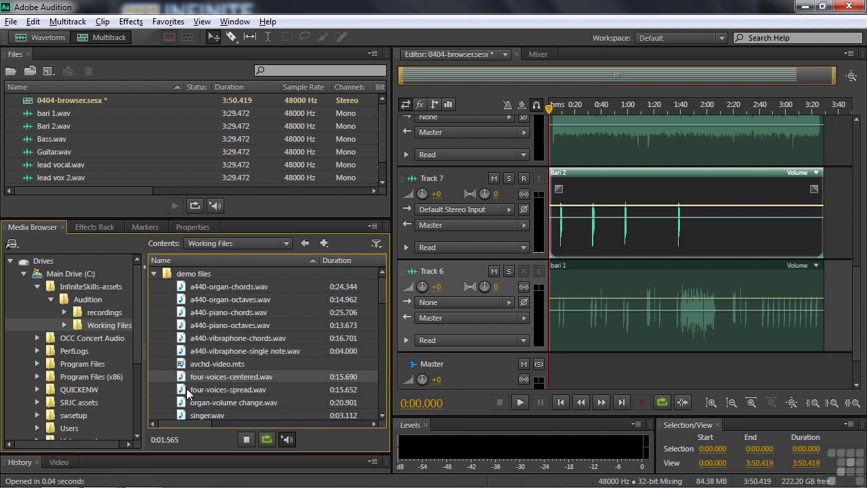
left_click(188, 390)
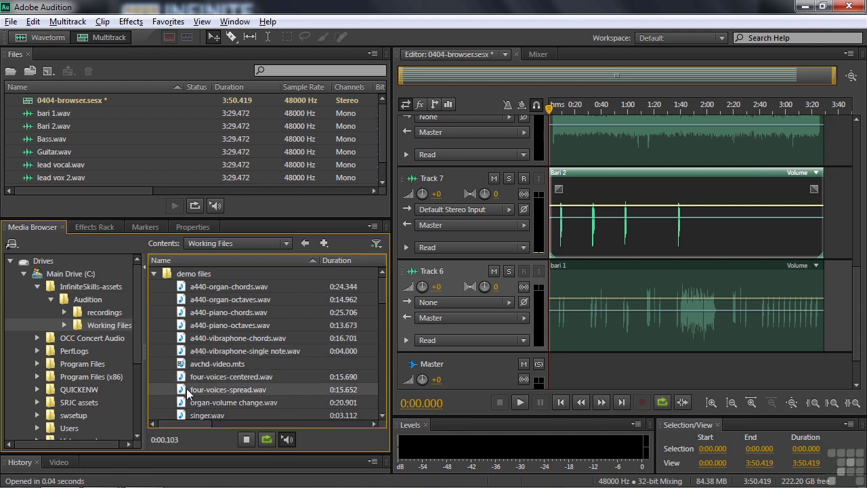
left_click(247, 439)
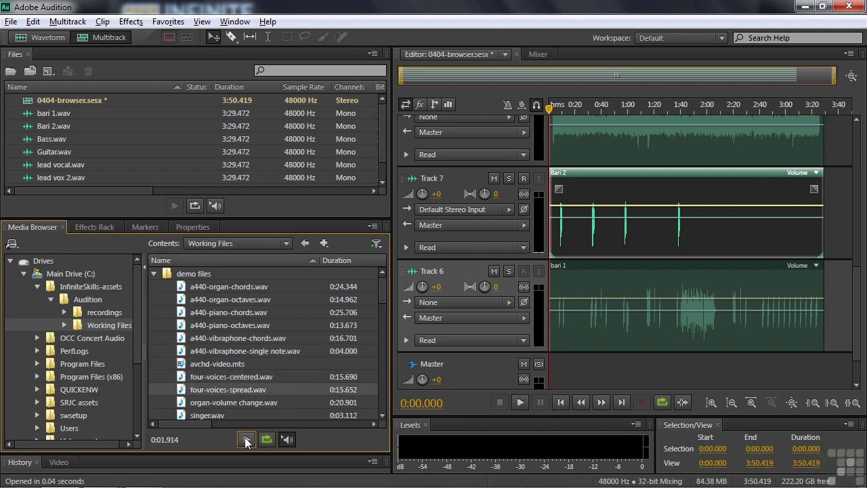
left_click(201, 328)
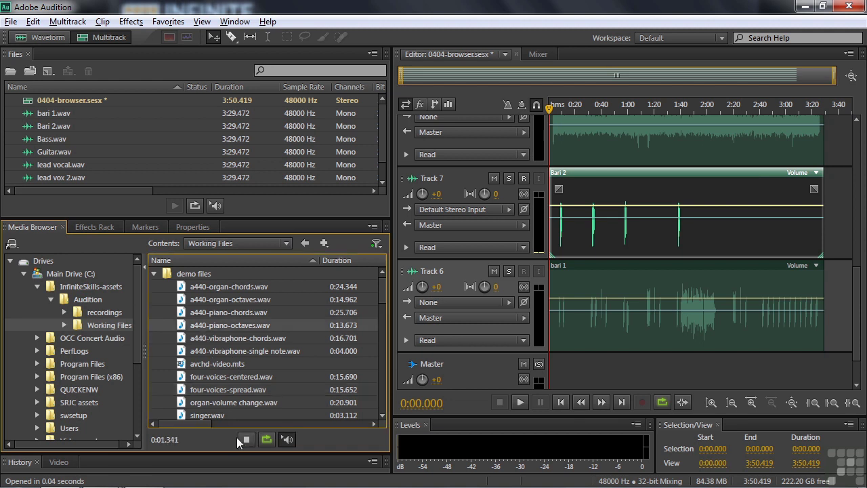
left_click(205, 353)
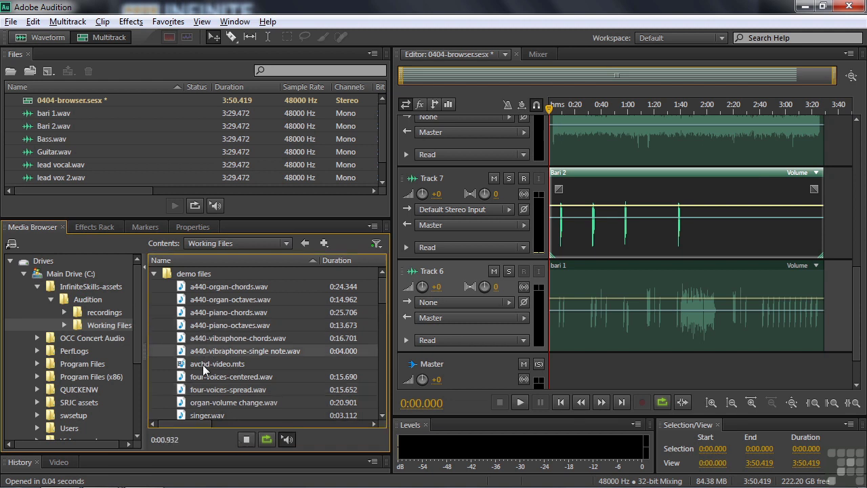
left_click(195, 403)
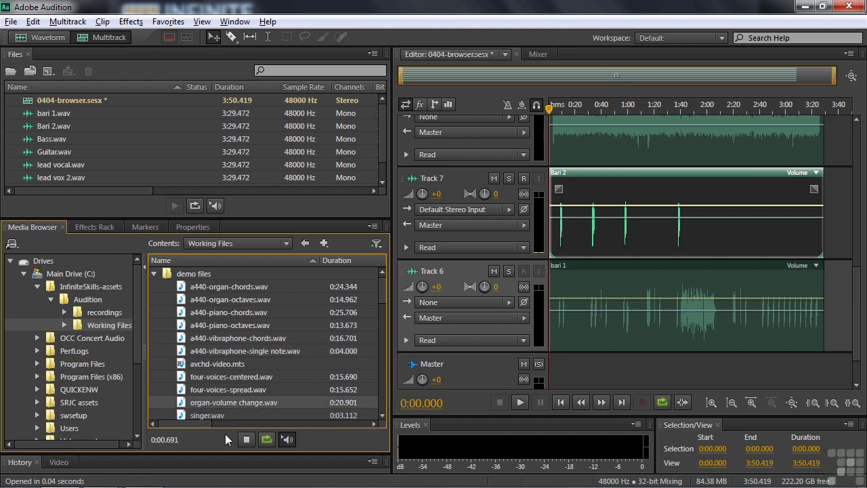
left_click(267, 440)
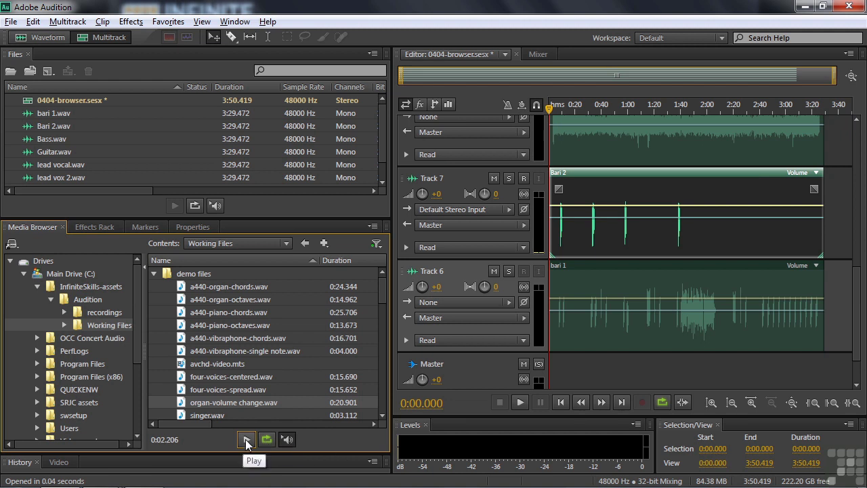
Scroll the file list sideways to view the Media Type, Sample Rate and Channels columns, then back
mouse_move(199, 423)
left_mouse_down()
mouse_move(221, 429)
mouse_move(210, 426)
left_mouse_up()
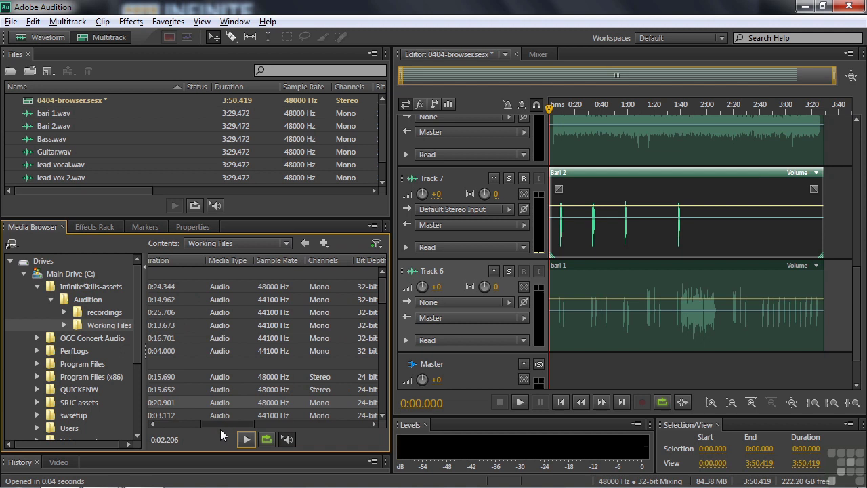
left_click_drag(220, 428, 179, 438)
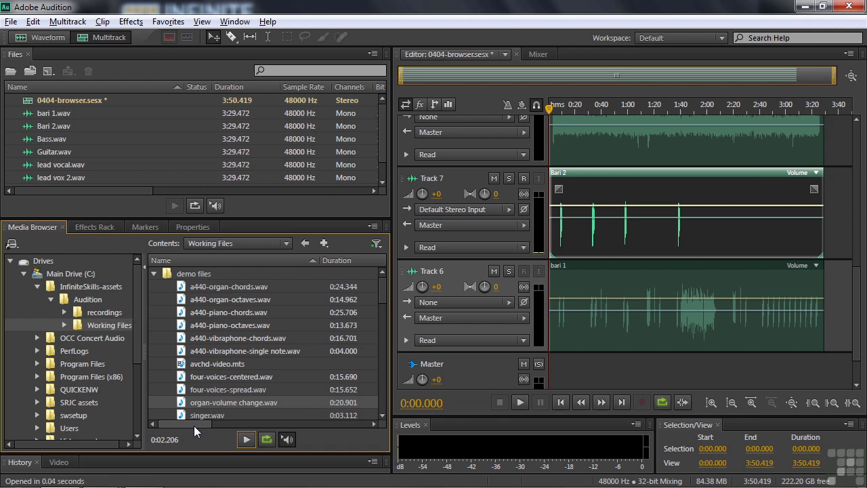
mouse_move(193, 424)
left_mouse_down()
mouse_move(294, 430)
mouse_move(185, 436)
left_mouse_up()
Check Enable DLMS Preview in the Media Browser under Media & Disk Cache preferences and confirm
left_click(33, 21)
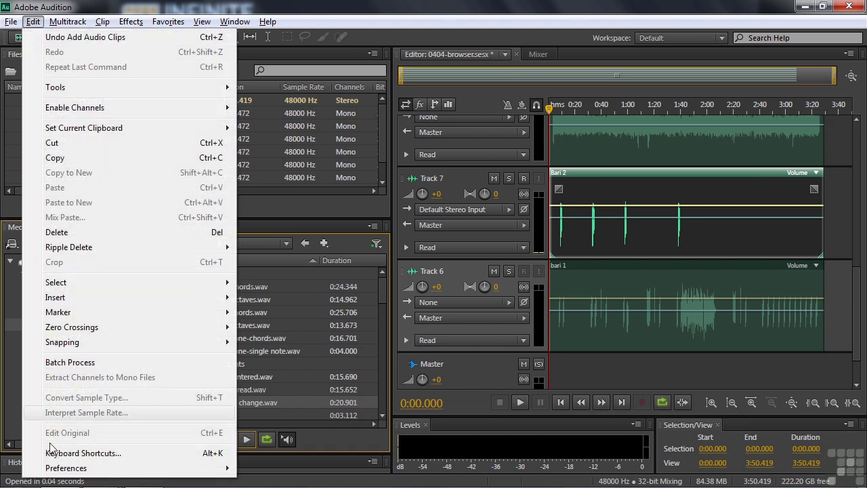
mouse_move(101, 468)
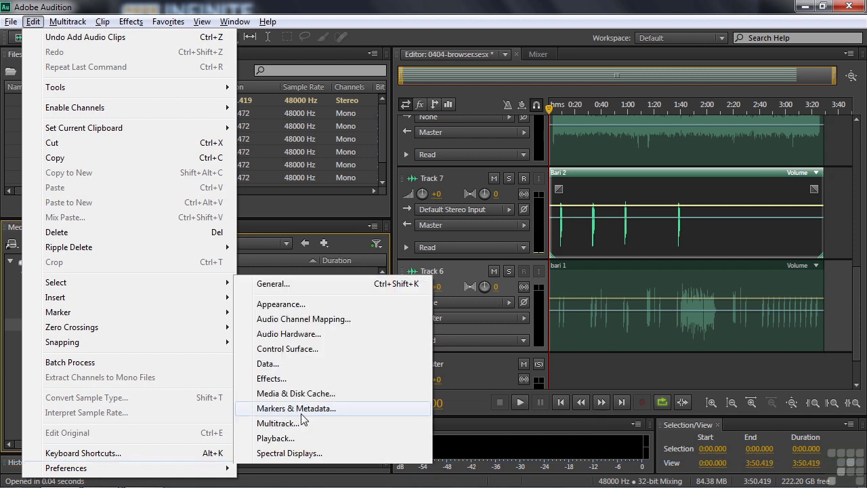
left_click(305, 393)
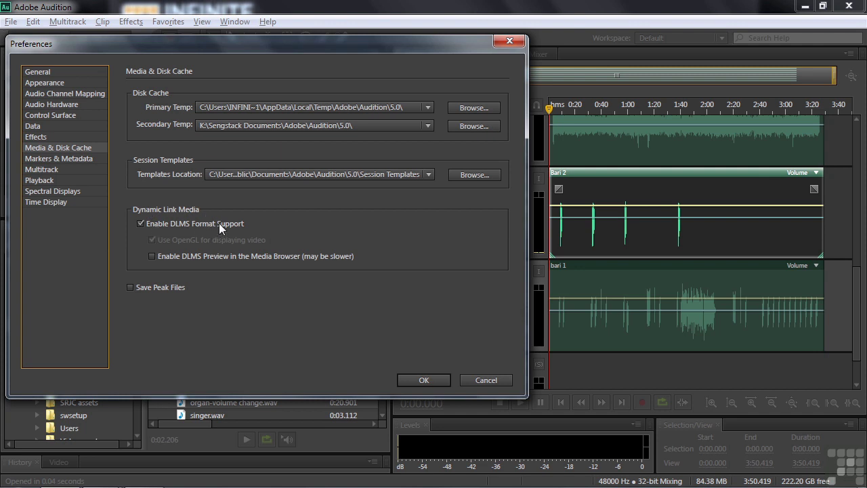
mouse_move(160, 256)
left_click(151, 256)
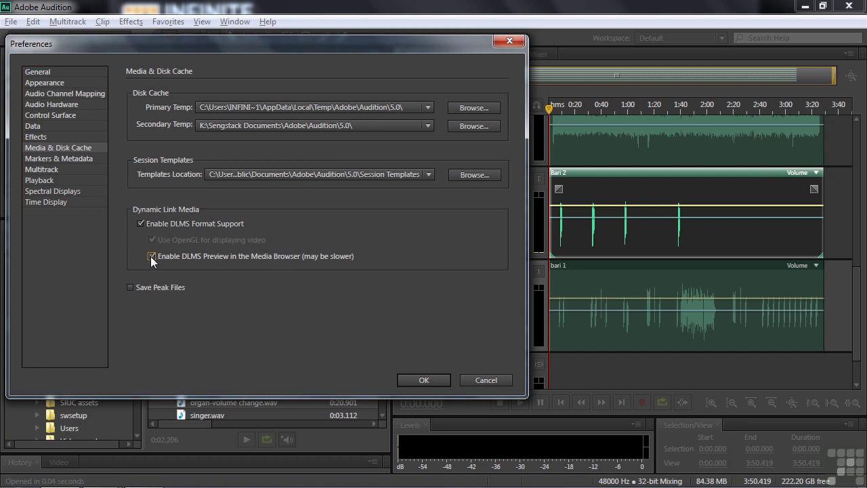
left_click(428, 378)
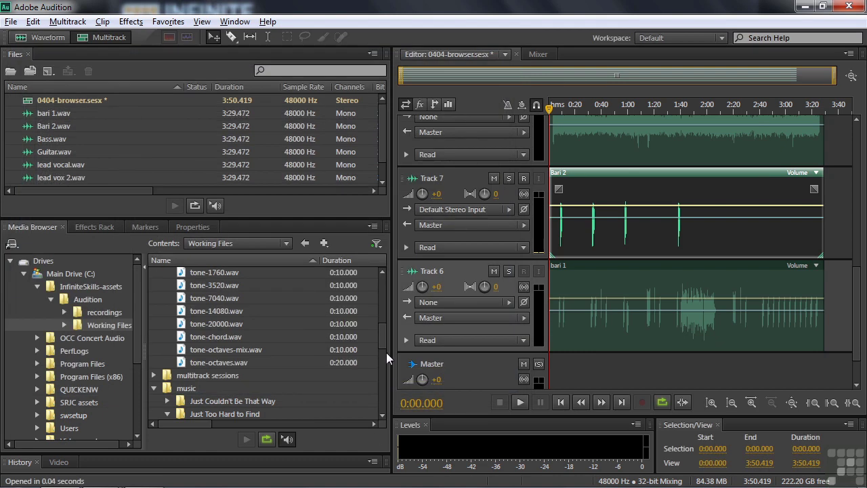
Check avchd-video.mts shows 0:14.514 and 1920 x 1080, then briefly preview it and stop
left_click_drag(380, 338, 381, 319)
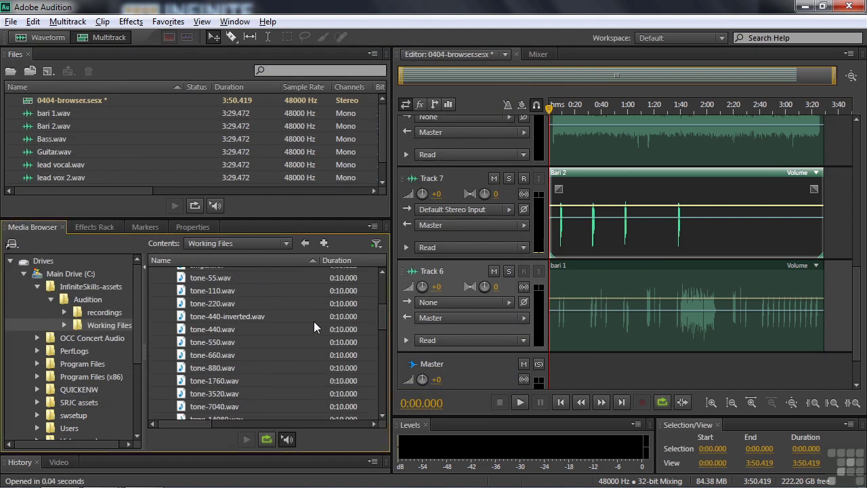
scroll(382, 304, "up", 4)
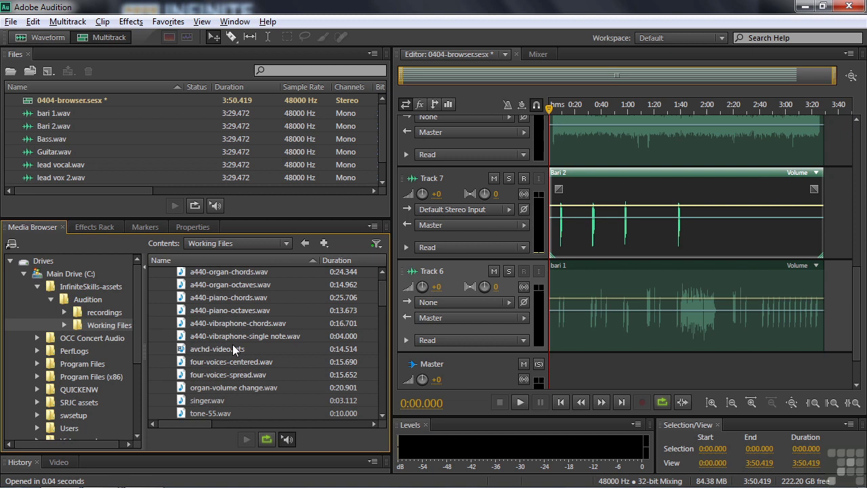
left_click_drag(195, 425, 308, 419)
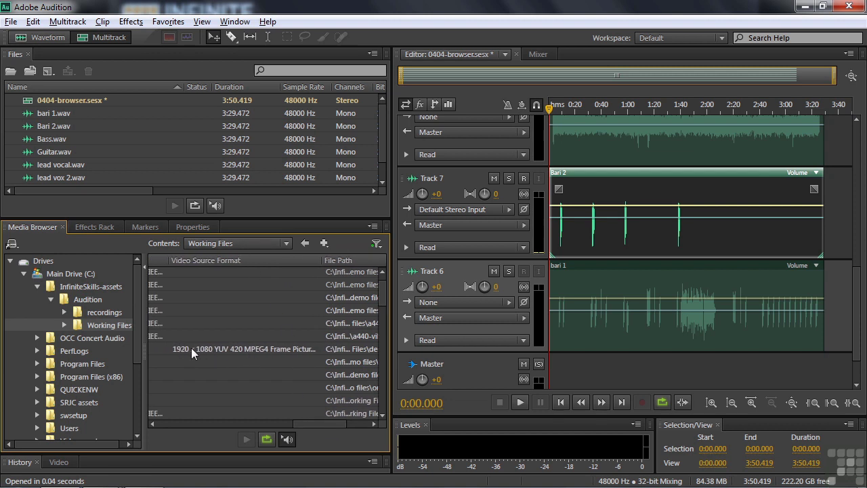
left_click_drag(308, 417, 176, 435)
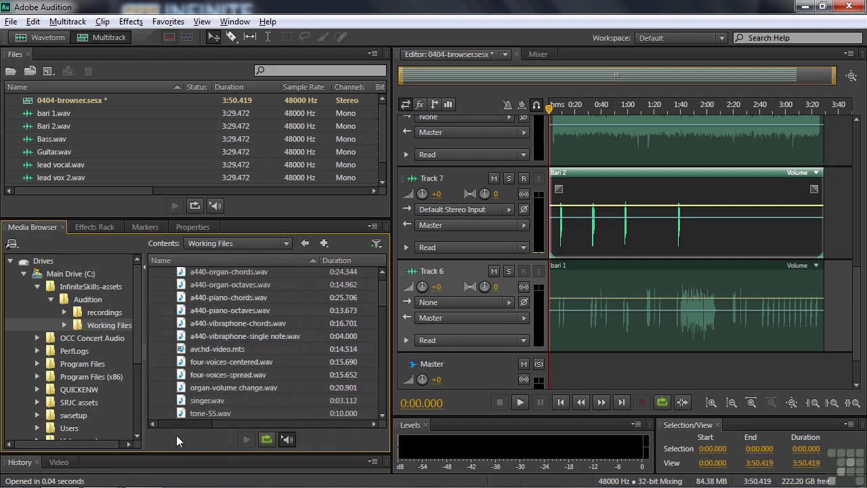
left_click(184, 348)
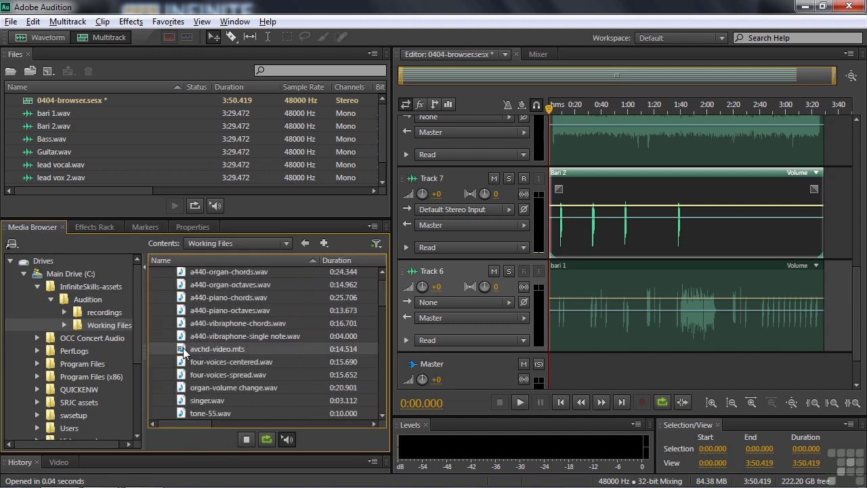
left_click(246, 440)
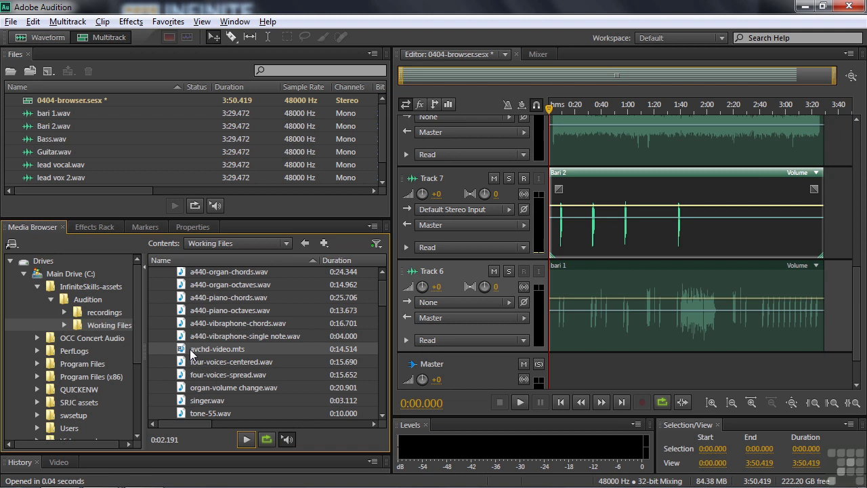
Collapse the demo files and music folders and add a shortcut for the noises folder
scroll(381, 296, "up", 1)
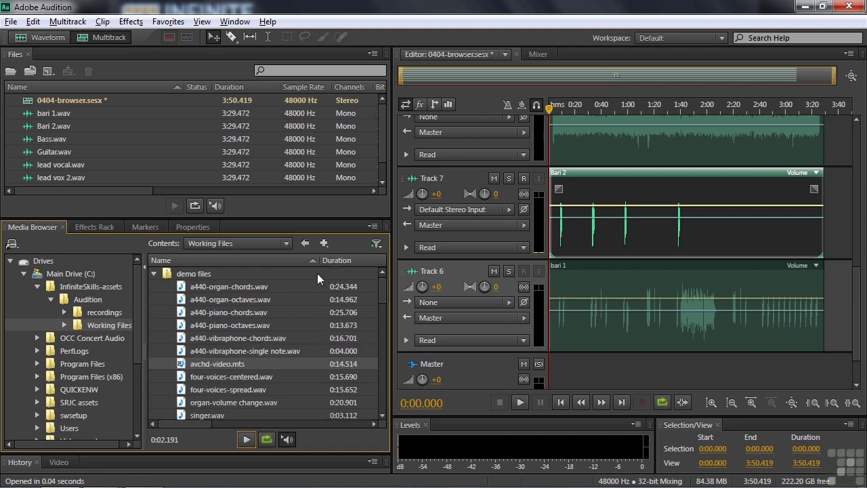
left_click(152, 274)
left_click(153, 299)
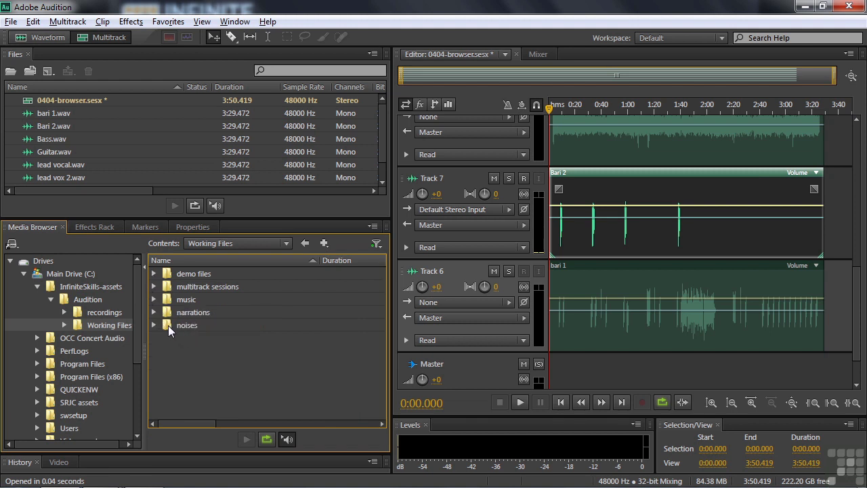
left_click(326, 244)
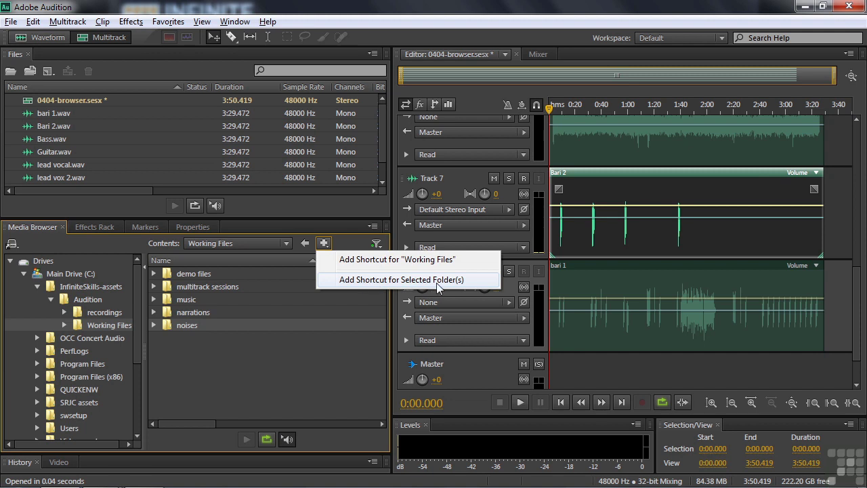
left_click(375, 282)
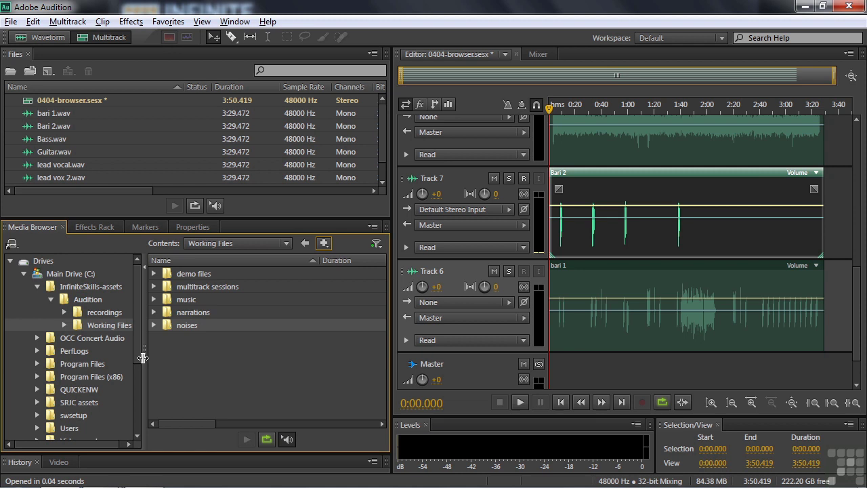
Open the noises shortcut from the drives list to show its three wav files
left_click_drag(137, 326, 135, 407)
left_click(10, 434)
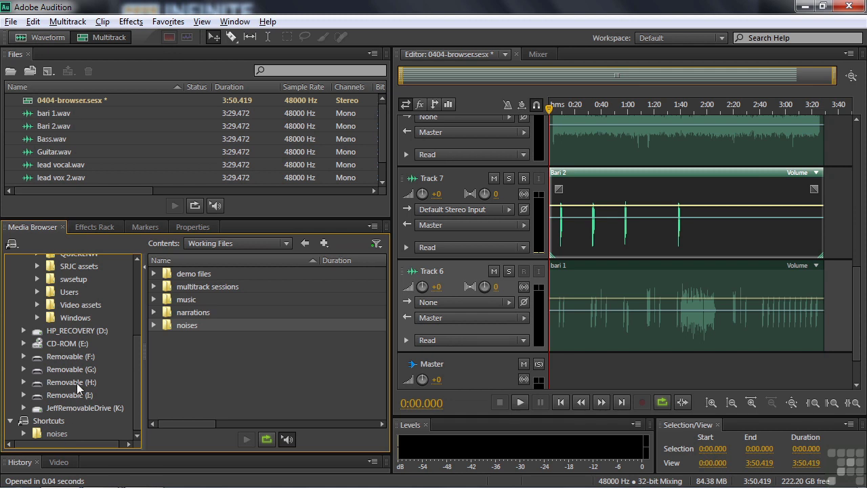
left_click_drag(136, 365, 145, 266)
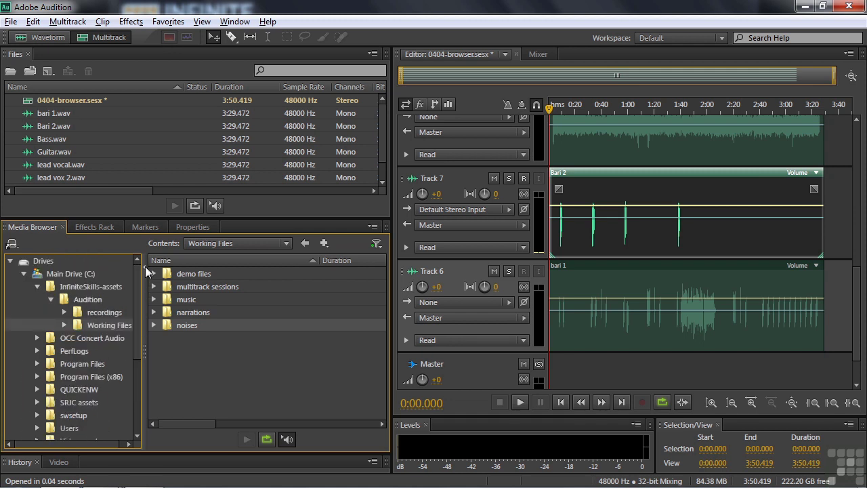
left_click(24, 273)
left_click(44, 275)
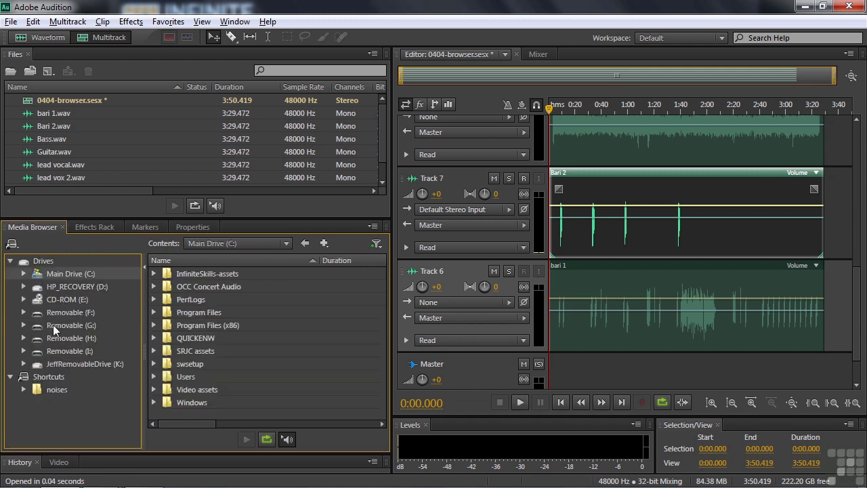
left_click(47, 390)
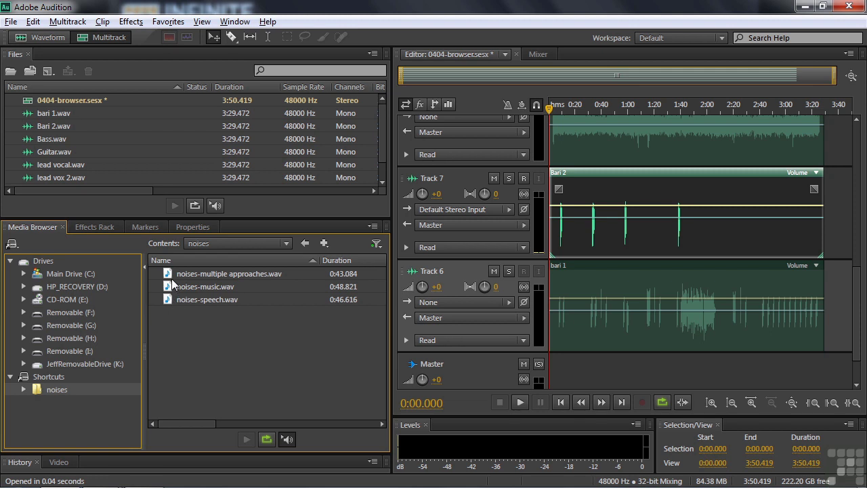
left_click(12, 244)
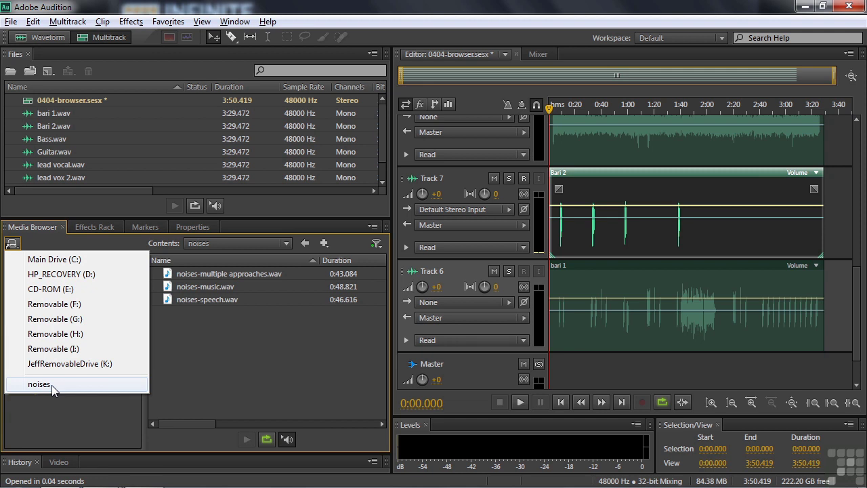
left_click(109, 384)
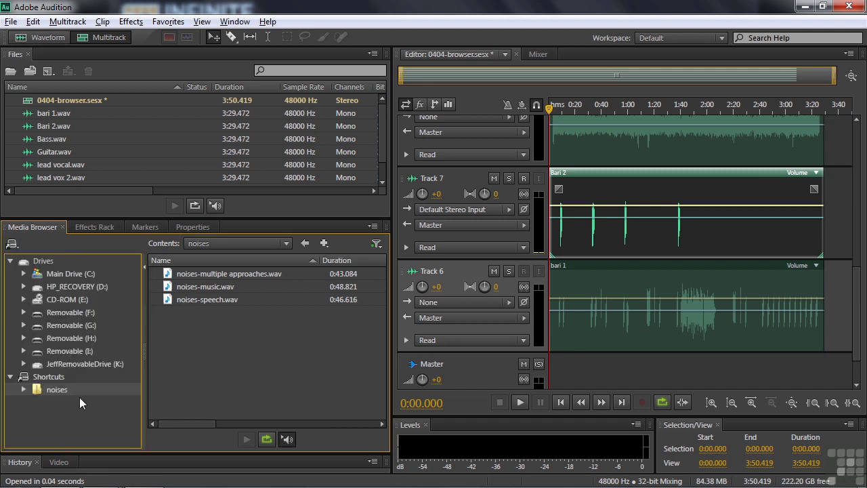
Select demo files, multitrack sessions, music and narrations under Working Files and add shortcuts for them
left_click(305, 244)
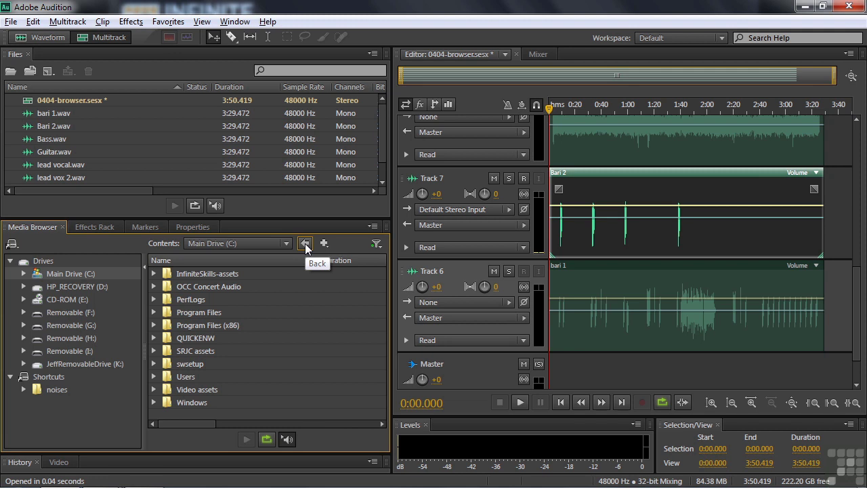
left_click(154, 273)
left_click(167, 287)
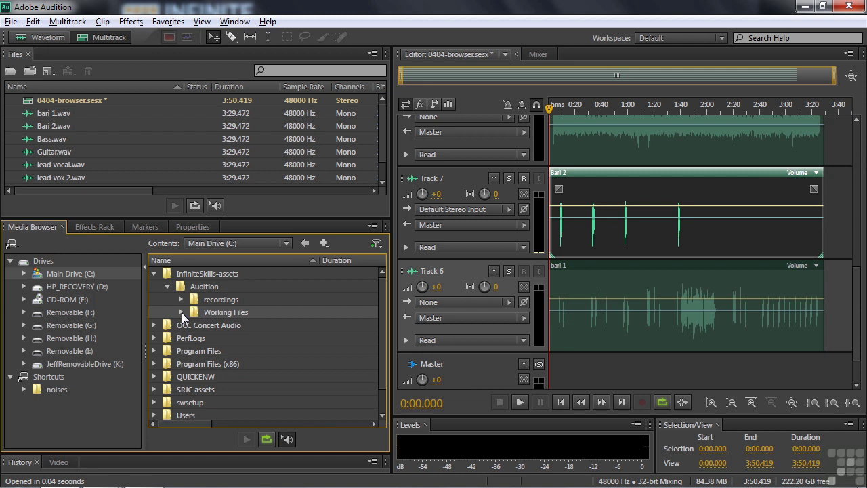
left_click(181, 312)
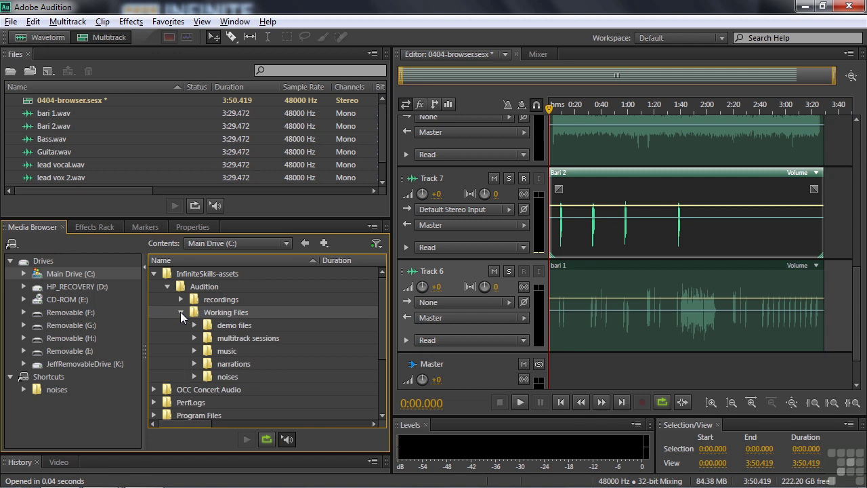
left_click(226, 340, "ctrl")
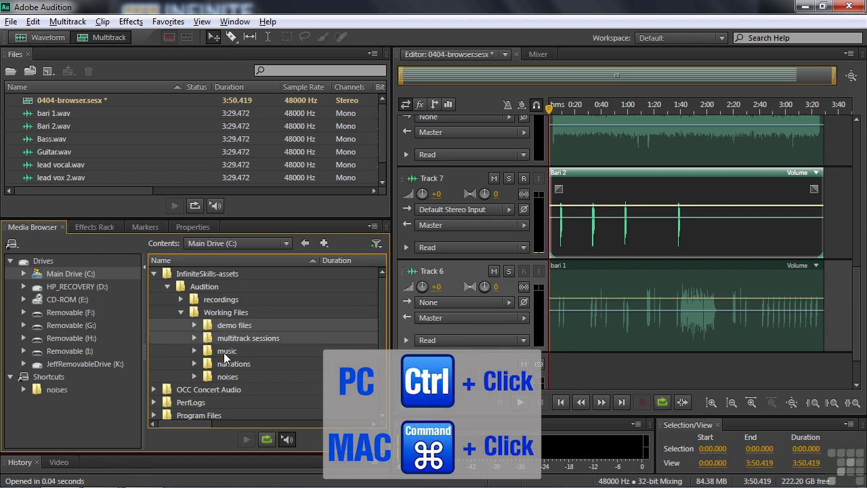
left_click(226, 361, "ctrl")
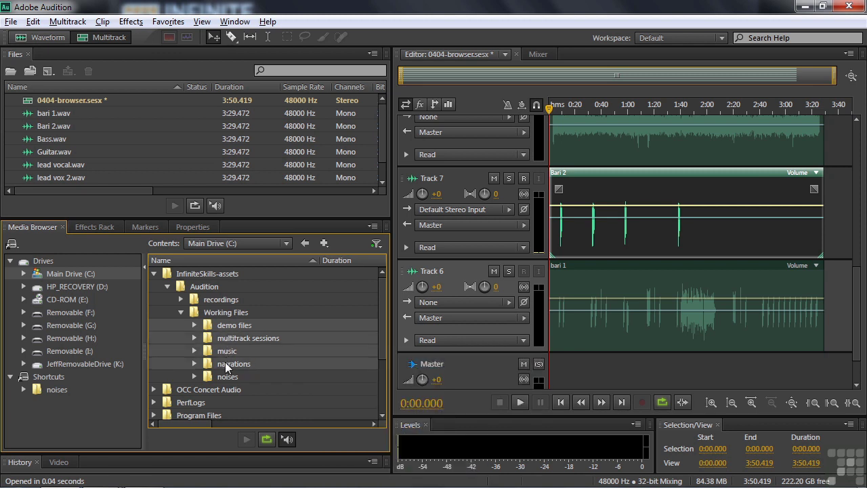
left_click(323, 243)
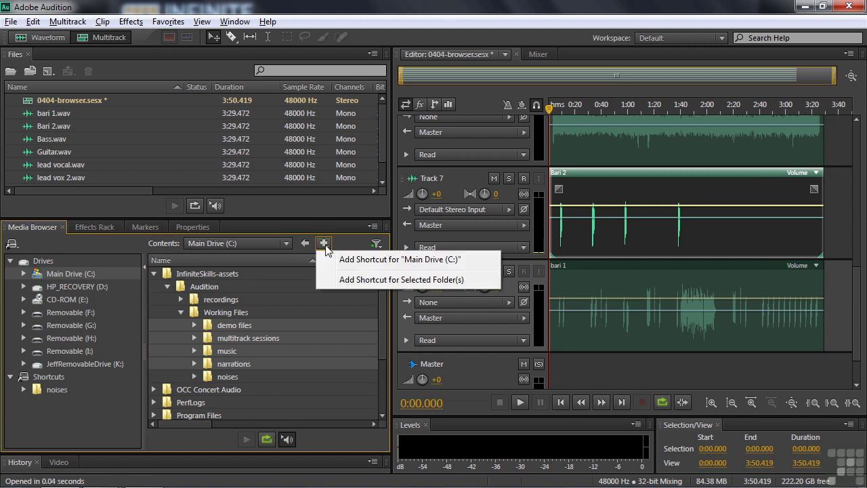
left_click(366, 280)
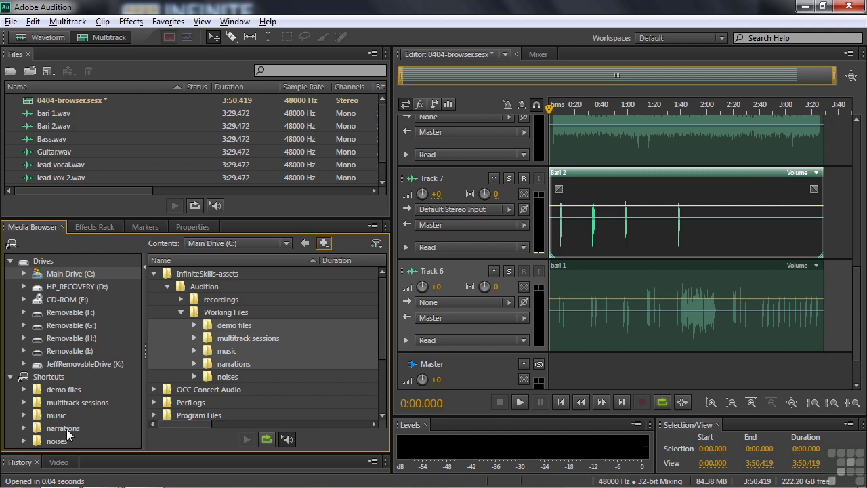
Browse the narrations folder through its new shortcut to list the gettysburg wav files
left_click(12, 244)
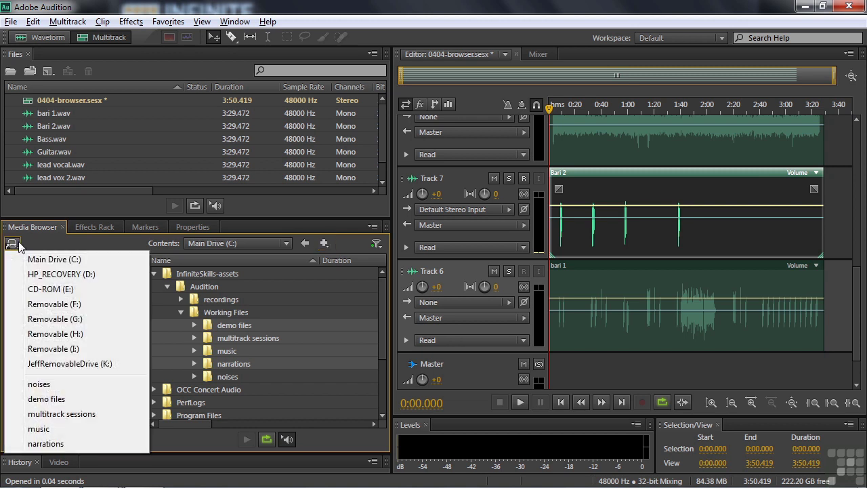
left_click(44, 400)
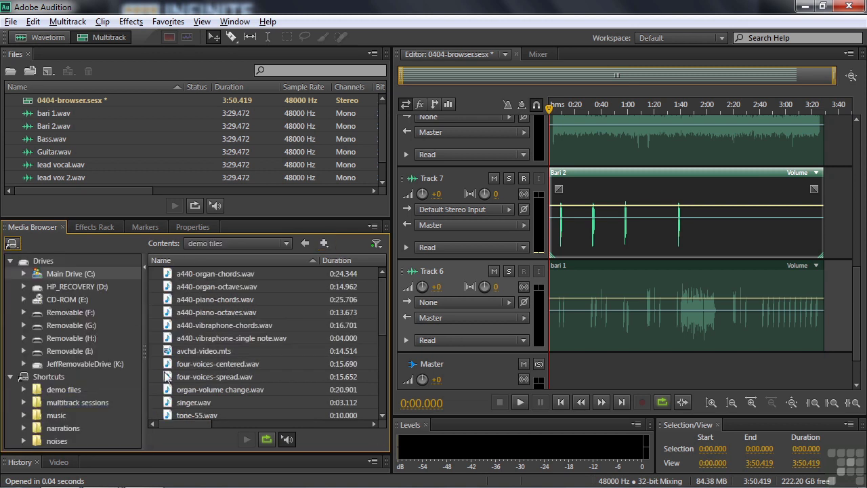
left_click(56, 424)
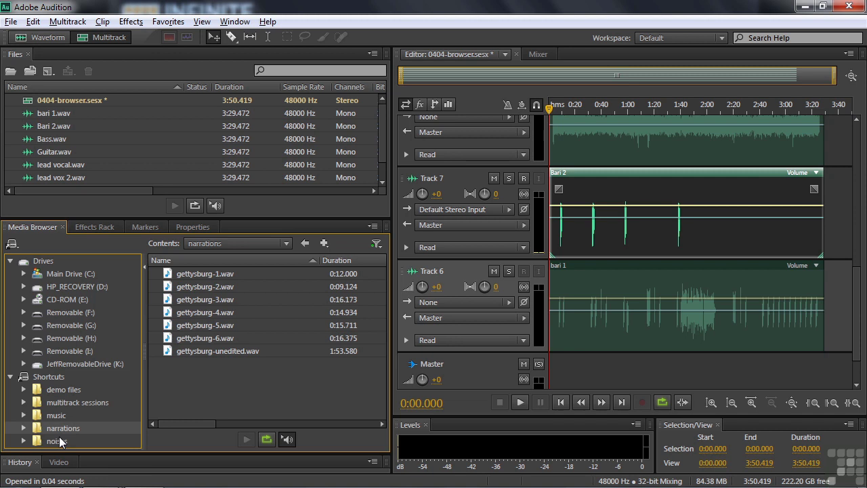
Select the demo files shortcut and remove it, leaving multitrack sessions, music, narrations and noises
left_click(55, 388)
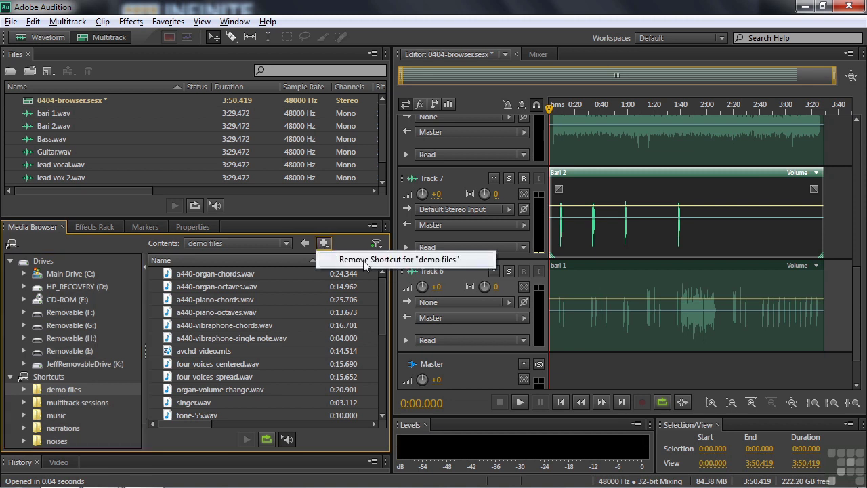
left_click(324, 243)
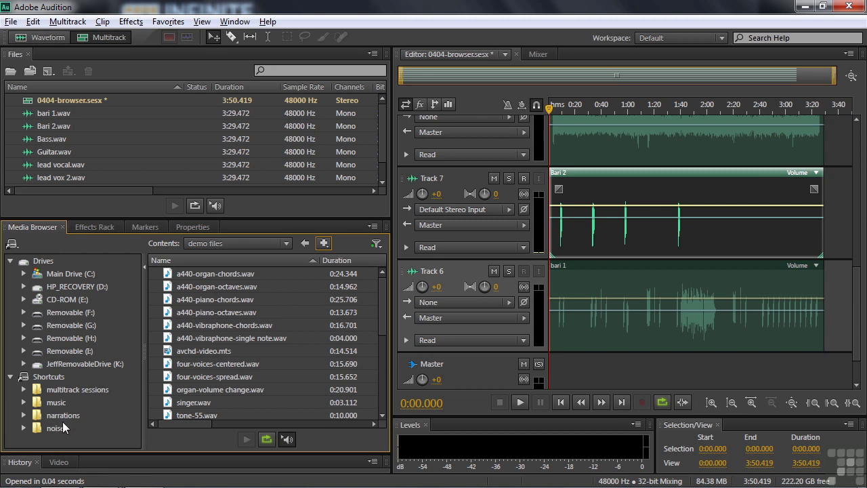
Filter the Media Browser contents to All Supported Media, showing demo files' audio and video
left_click(377, 243)
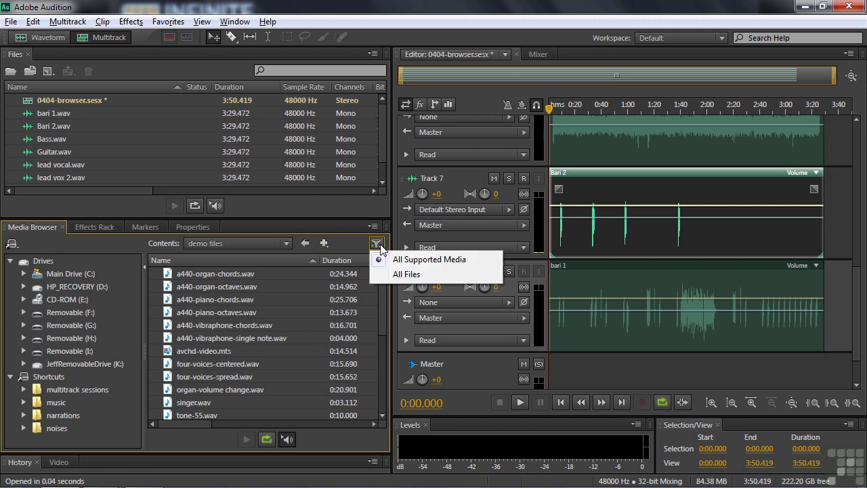
left_click(417, 264)
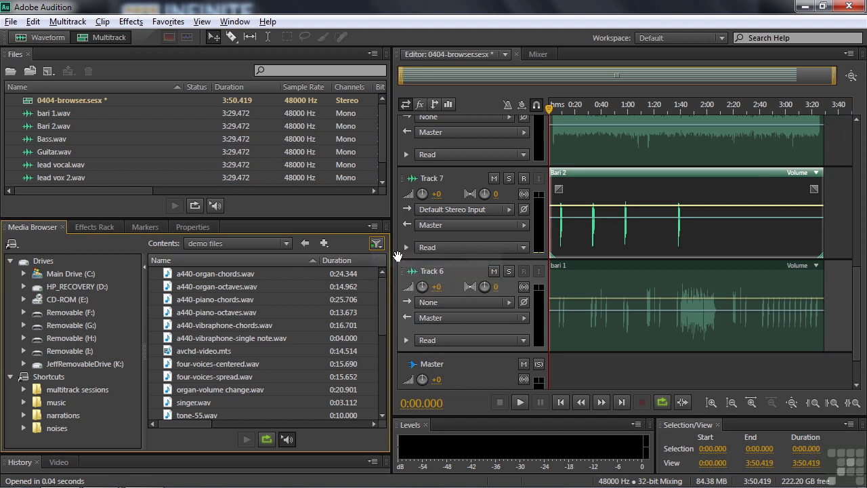